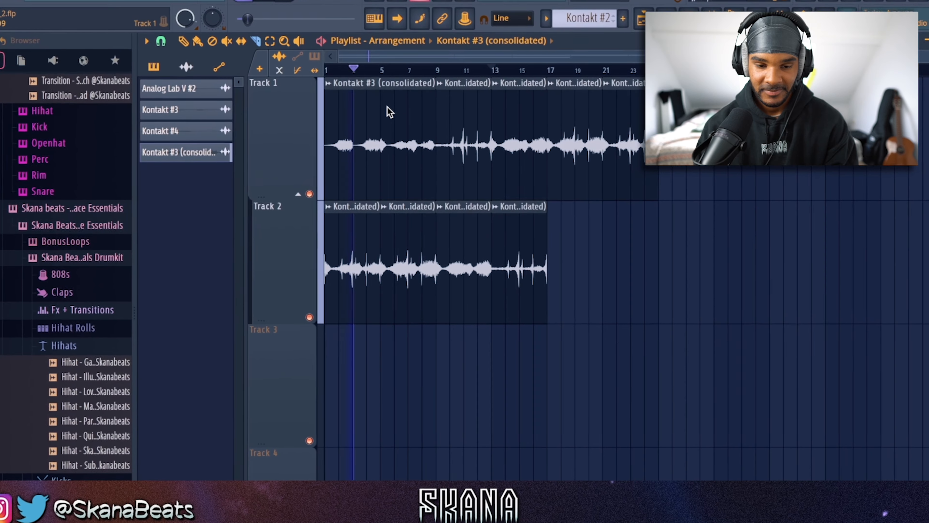
Rearrange the consolidated Kontakt #3 clips across Track 1 and Track 2 of the playlist.
{"action": "key", "text": "p"}
{"action": "right_click", "coordinate": [393, 176]}
{"action": "left_click", "coordinate": [585, 306]}
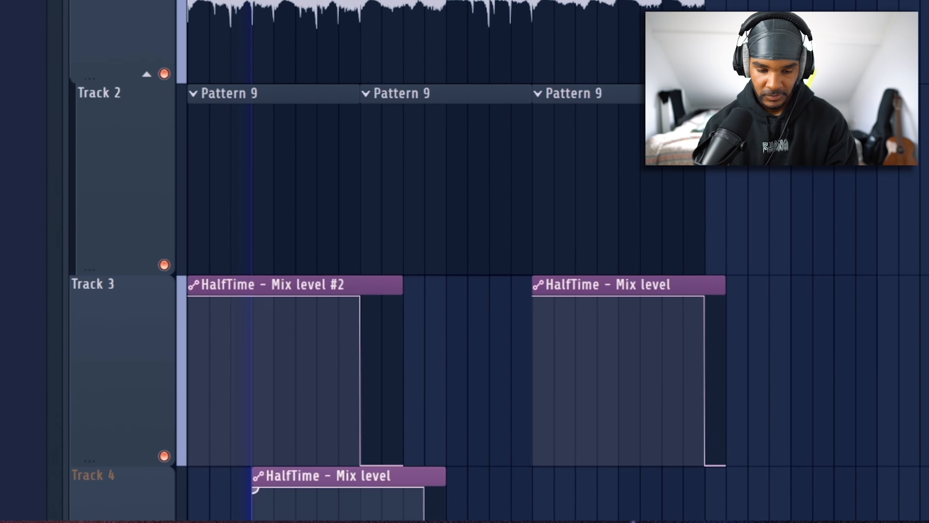
Make the HalfTime Mix level clip on Track 4 unique and add a unique copy of Mix level #2 at about bar 18.
{"action": "right_click", "coordinate": [258, 477]}
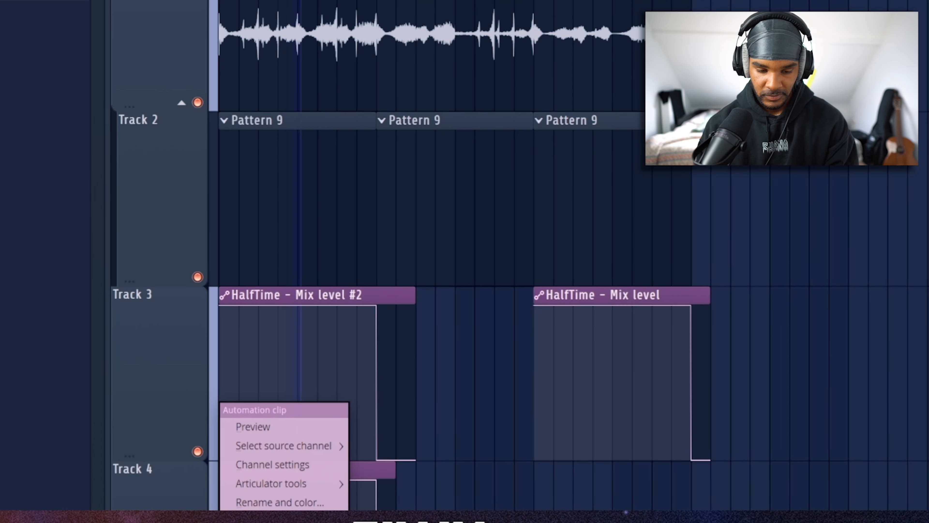
{"action": "left_click", "coordinate": [254, 521]}
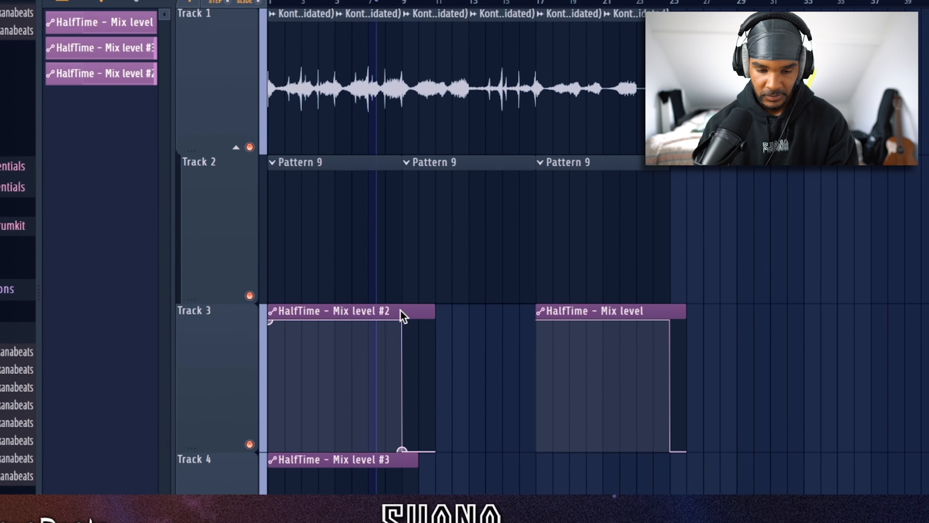
{"action": "left_click", "coordinate": [561, 472]}
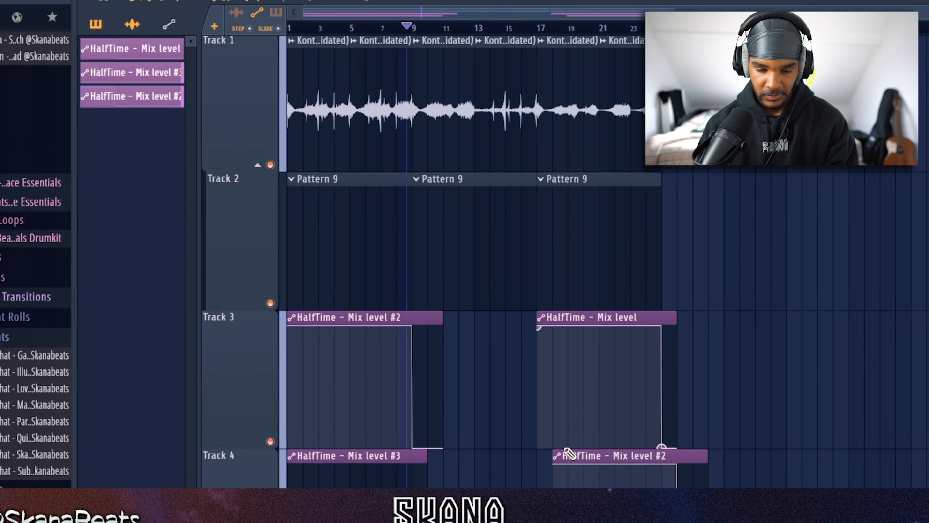
{"action": "left_click", "coordinate": [557, 458]}
{"action": "left_click", "coordinate": [578, 508]}
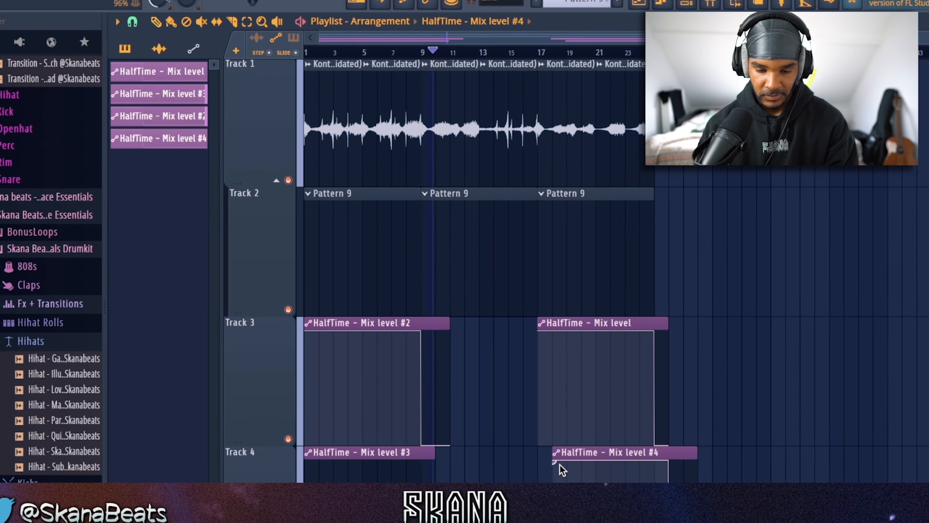
Lower the starting point of the HalfTime Mix level #4 automation to the minimum and move its clip to bar 9.
{"action": "left_click_drag", "start_coordinate": [554, 462], "coordinate": [554, 521]}
{"action": "left_click_drag", "start_coordinate": [616, 447], "coordinate": [490, 452]}
{"action": "left_click_drag", "start_coordinate": [491, 402], "coordinate": [603, 422]}
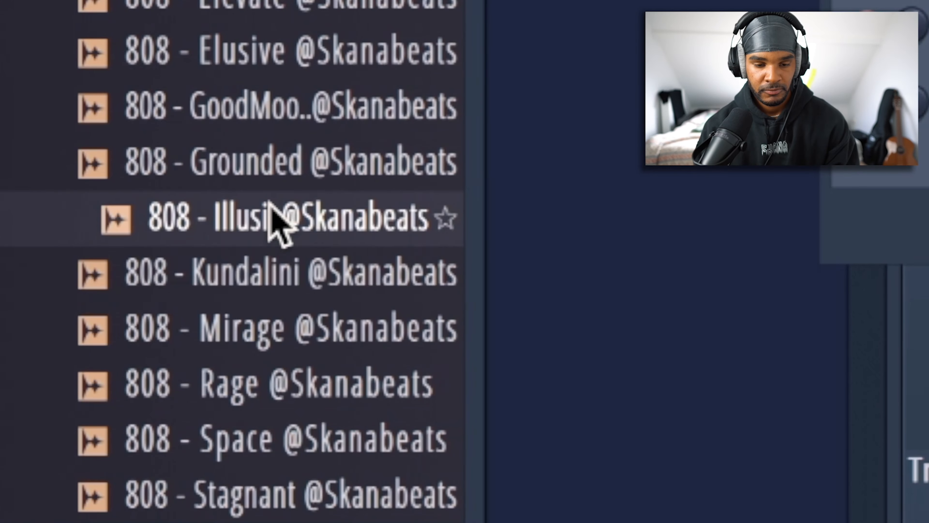
Load 808 - Kundalini into the channel rack and shape its volume envelope with minimum attack, more hold, and less decay and sustain.
{"action": "left_click_drag", "start_coordinate": [280, 271], "coordinate": [318, 334]}
{"action": "left_click_drag", "start_coordinate": [233, 276], "coordinate": [233, 311]}
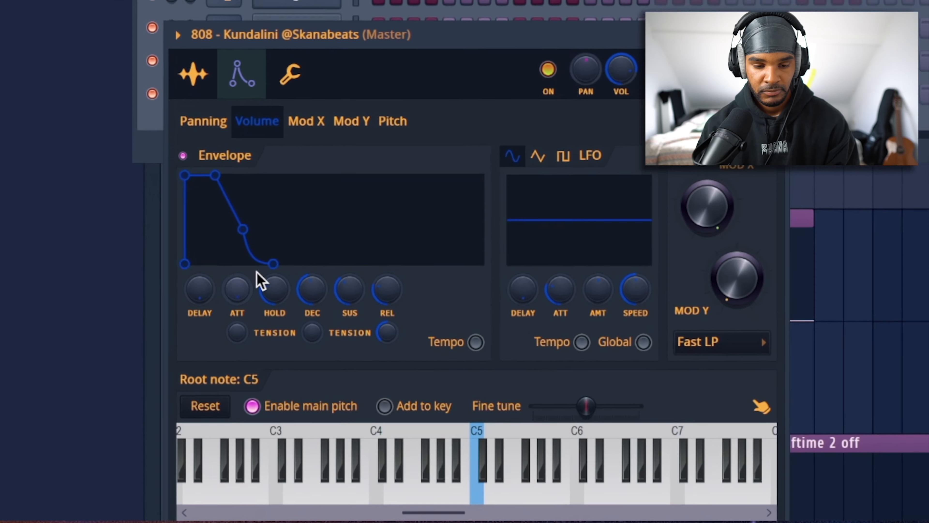
{"action": "left_click_drag", "start_coordinate": [269, 280], "coordinate": [270, 216]}
{"action": "left_click_drag", "start_coordinate": [314, 278], "coordinate": [314, 329]}
{"action": "left_click_drag", "start_coordinate": [349, 279], "coordinate": [349, 325]}
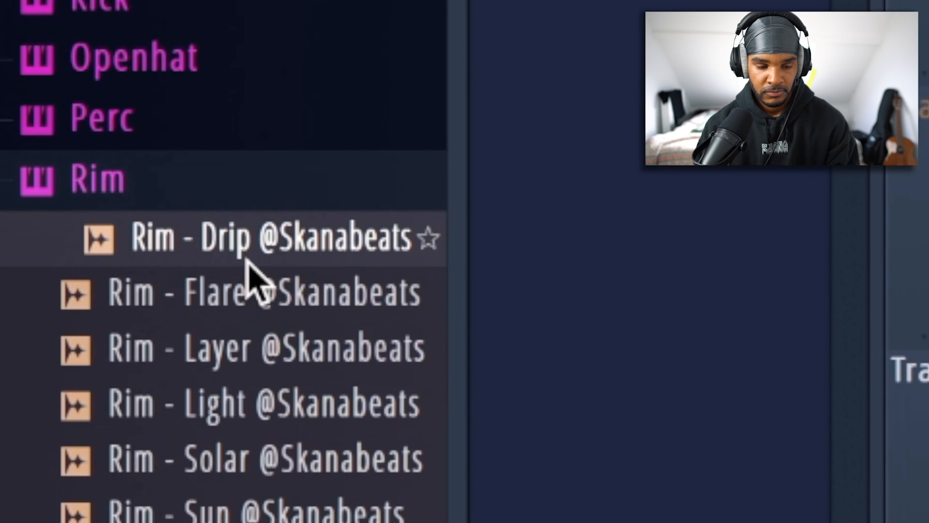
Add the Rim - Drip sample to the channel rack and program its hits on steps 9 and 29.
{"action": "left_click_drag", "start_coordinate": [245, 258], "coordinate": [425, 311]}
{"action": "left_click", "coordinate": [467, 244]}
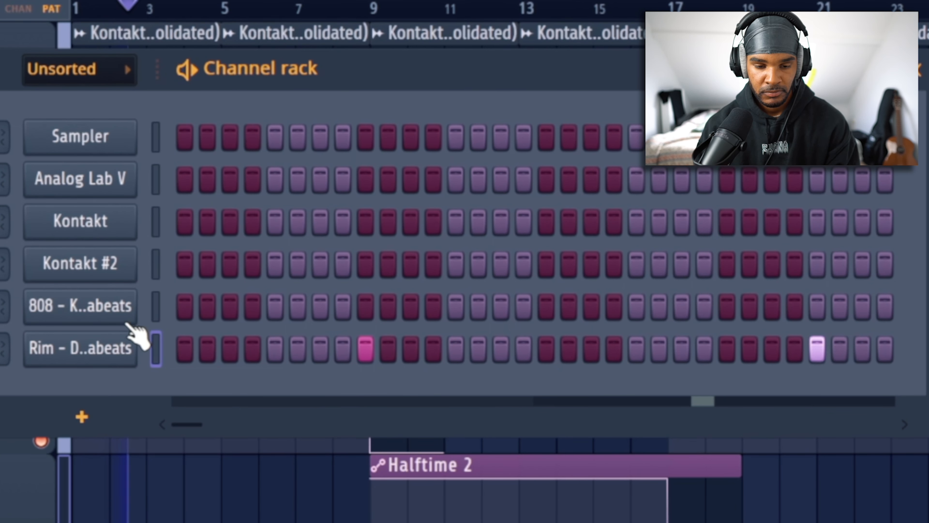
Duplicate the rim notes along the pattern in the piano roll, adding one hit and deleting another in the copied section.
{"action": "right_click", "coordinate": [133, 333]}
{"action": "left_click", "coordinate": [176, 346]}
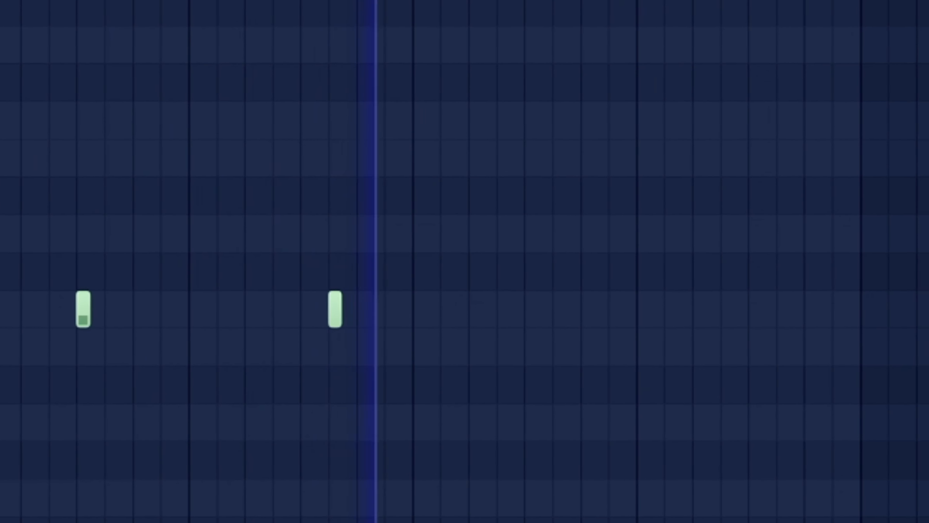
{"action": "key", "text": "ctrl+a"}
{"action": "key", "text": "ctrl+b"}
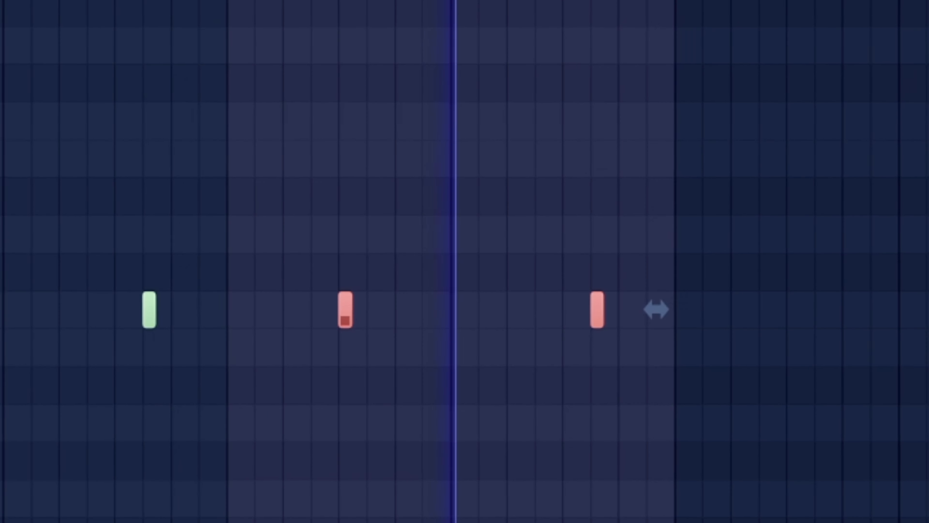
{"action": "key", "text": "ctrl+d"}
{"action": "key", "text": "ctrl+a"}
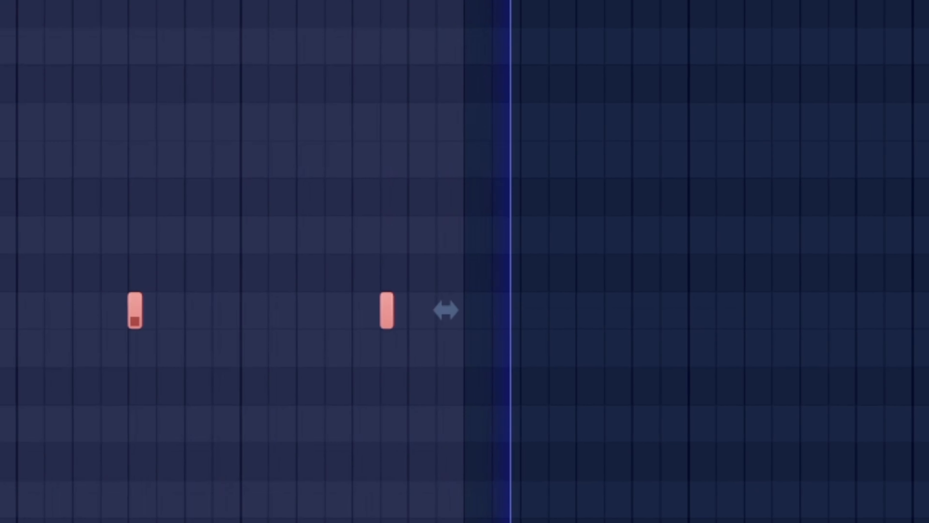
{"action": "key", "text": "ctrl+d"}
{"action": "left_click", "coordinate": [653, 311]}
{"action": "right_click", "coordinate": [467, 312]}
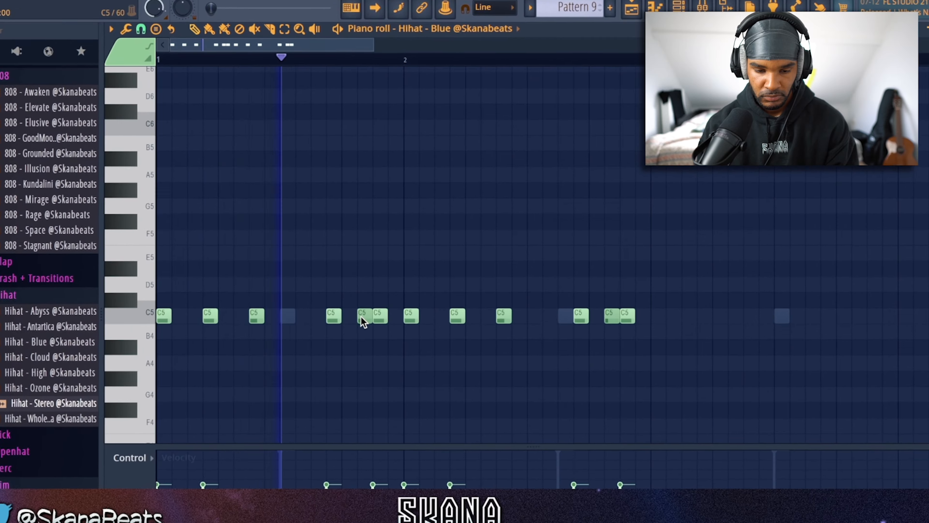
Delete two unwanted C5 notes from the hi-hat pattern and duplicate its first four bars.
{"action": "right_click", "coordinate": [361, 316]}
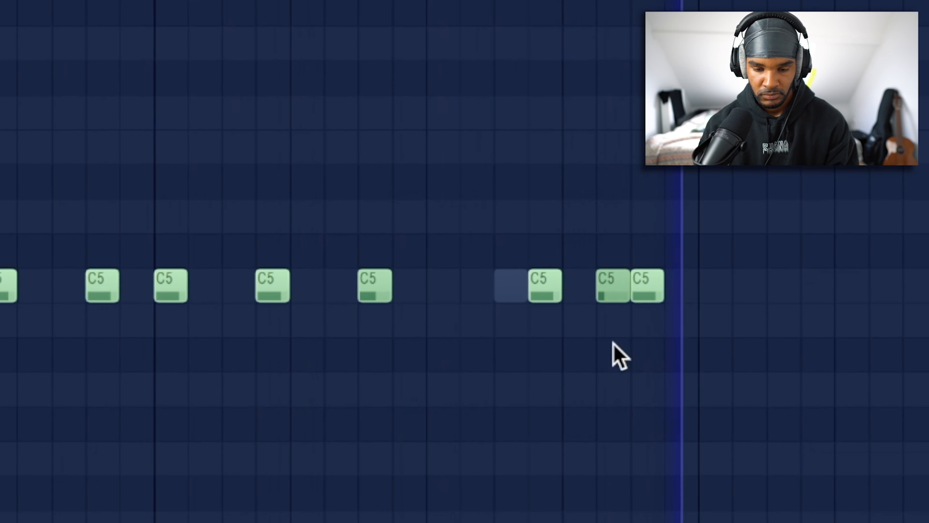
{"action": "right_click", "coordinate": [557, 290]}
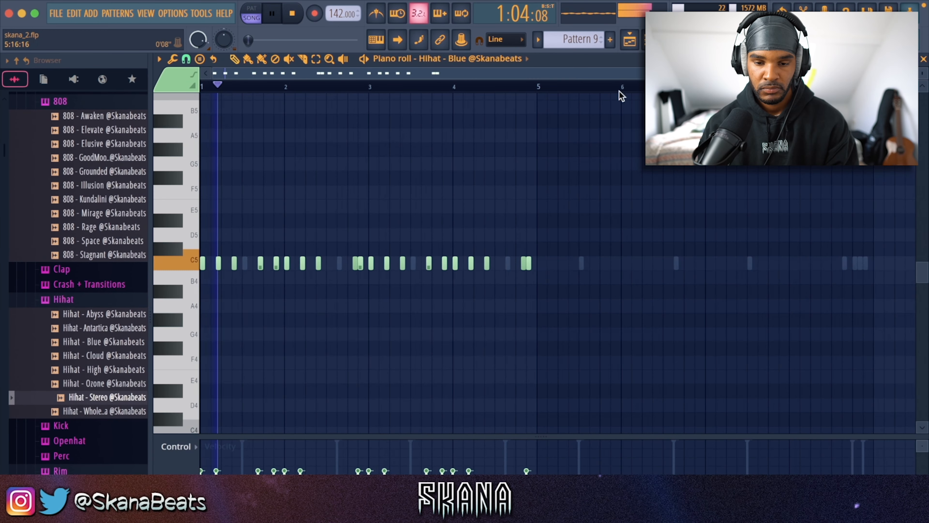
{"action": "left_click_drag", "start_coordinate": [538, 88], "coordinate": [219, 88]}
{"action": "key", "text": "ctrl+b"}
{"action": "key", "text": "ctrl+d"}
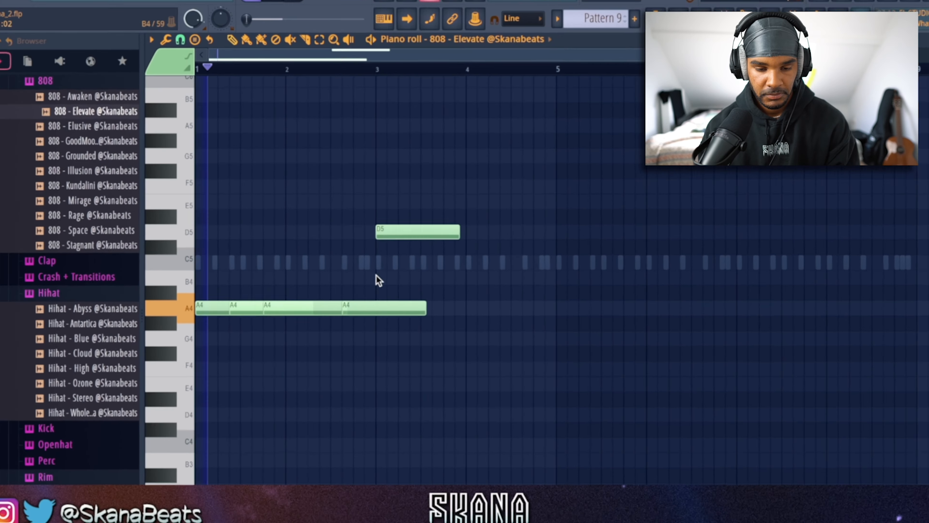
Delete the D5 note at bar 3 and duplicate the A4 808 notes into bars 3 and 4, transposed up to D5.
{"action": "right_click", "coordinate": [401, 241]}
{"action": "key", "text": "ctrl+b"}
{"action": "key", "text": "shift+Up"}
{"action": "key", "text": "shift+Up"}
{"action": "key", "text": "shift+Up"}
{"action": "key", "text": "shift+Up"}
{"action": "key", "text": "shift+Up"}
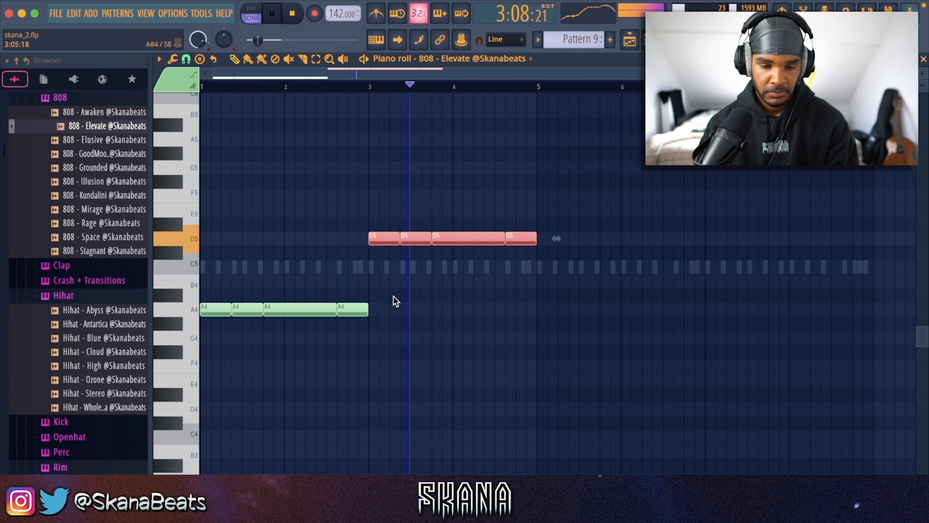
Try the 808 notes transposed up to A#5 and D#6, auditioning them from the end of bar 2.
{"action": "key", "text": "shift+Up"}
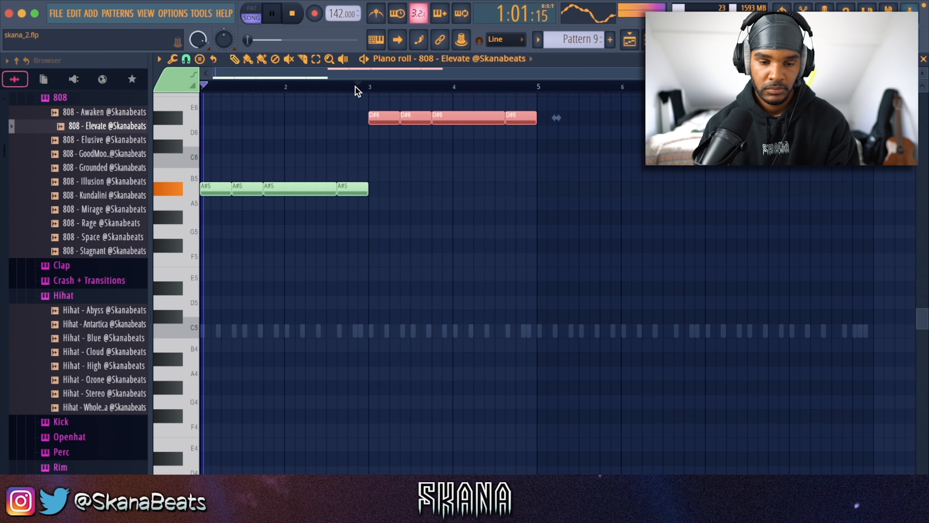
{"action": "left_click", "coordinate": [356, 87]}
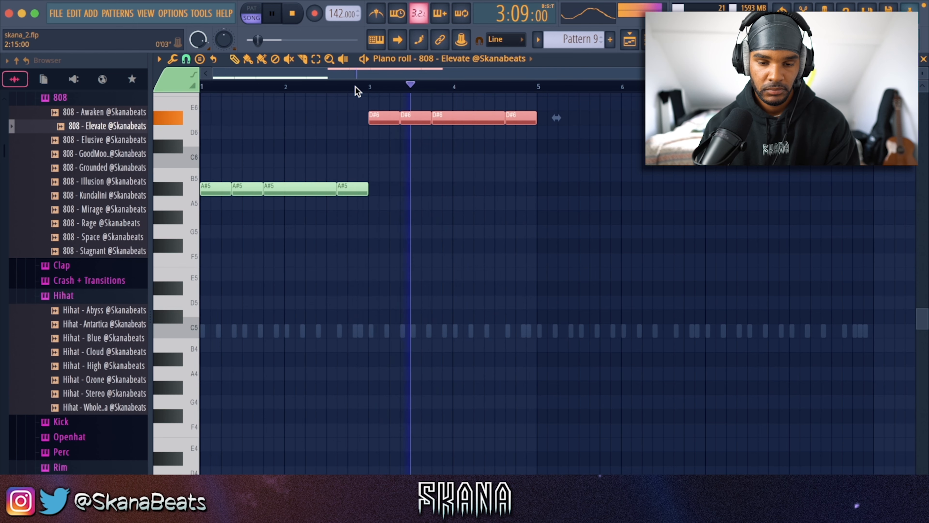
{"action": "key", "text": "ctrl+z"}
Duplicate the four-bar 808 pattern into bars 5 to 8.
{"action": "key", "text": "ctrl+b"}
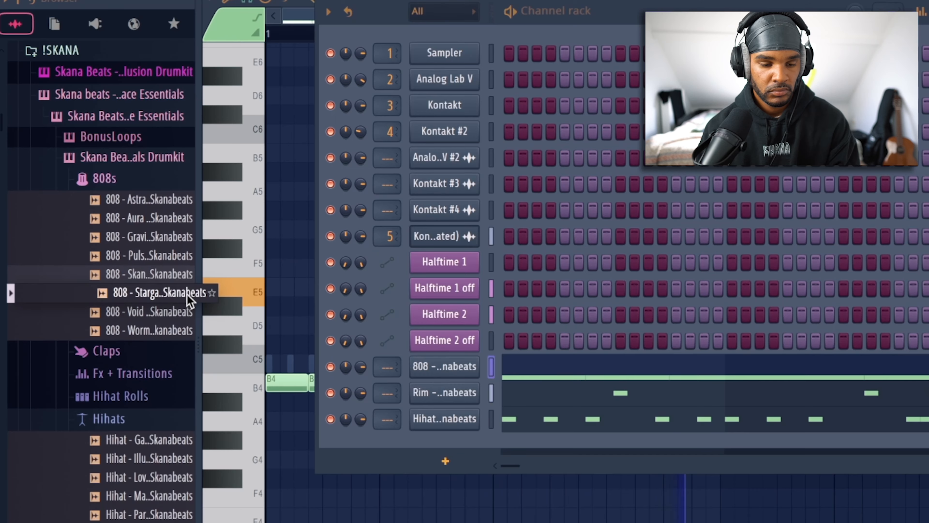
Replace the 808 channel's sample with 808 - Skana from the 808s folder and check its precomputed effects.
{"action": "left_click", "coordinate": [179, 298]}
{"action": "left_click", "coordinate": [166, 277]}
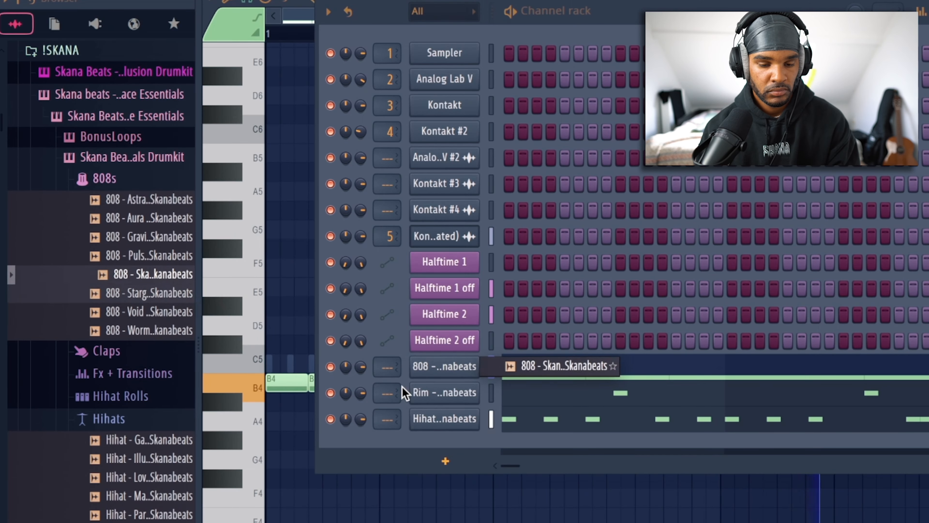
{"action": "left_click", "coordinate": [444, 366]}
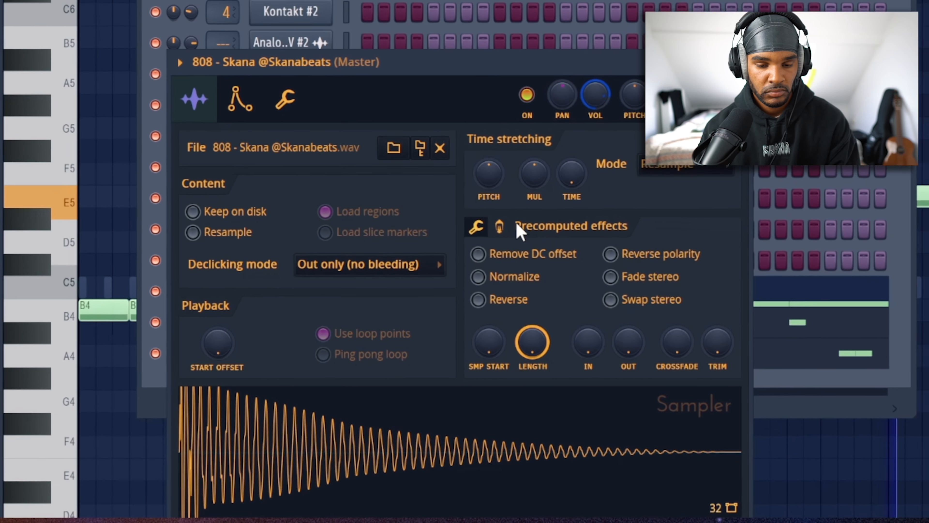
{"action": "left_click", "coordinate": [510, 207]}
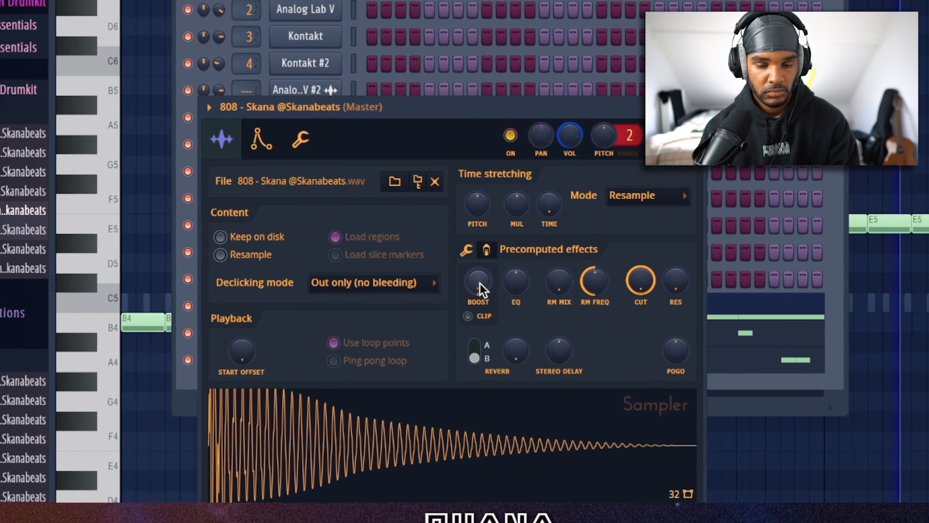
{"action": "left_click", "coordinate": [466, 250]}
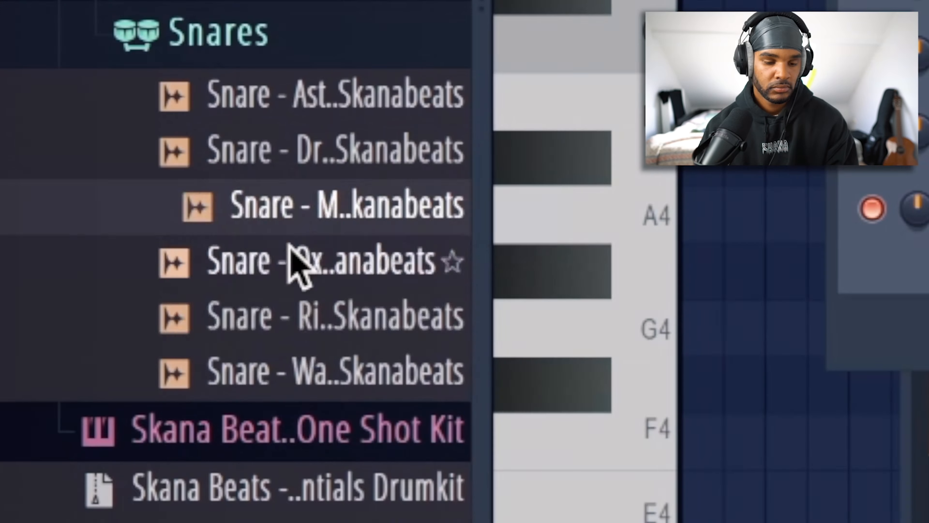
Audition the Snares folder and add the Snare - Water sample to the channel rack.
{"action": "left_click", "coordinate": [316, 319]}
{"action": "left_click_drag", "start_coordinate": [318, 374], "coordinate": [484, 329]}
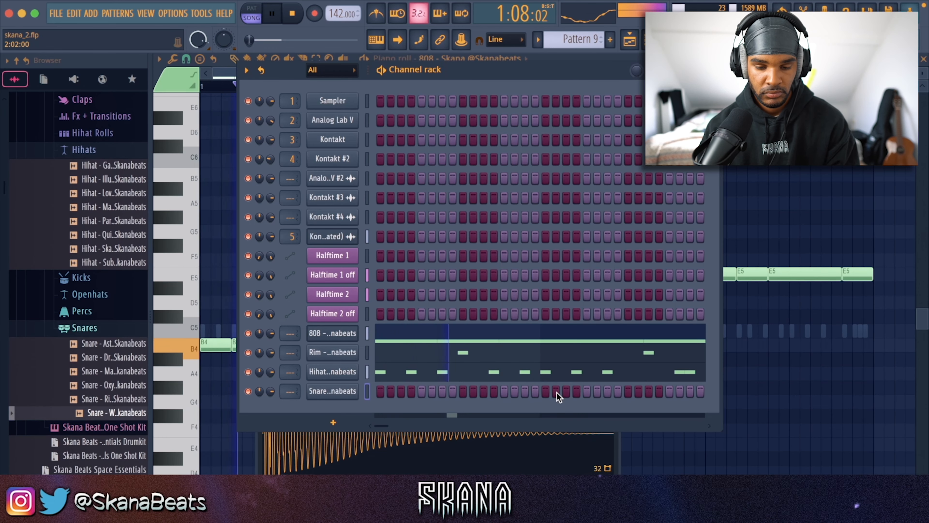
Duplicate the two-bar Snare - Water notes into bars 3 and 4 in the piano roll and add an extra C5 hit.
{"action": "right_click", "coordinate": [338, 388]}
{"action": "left_click", "coordinate": [371, 386]}
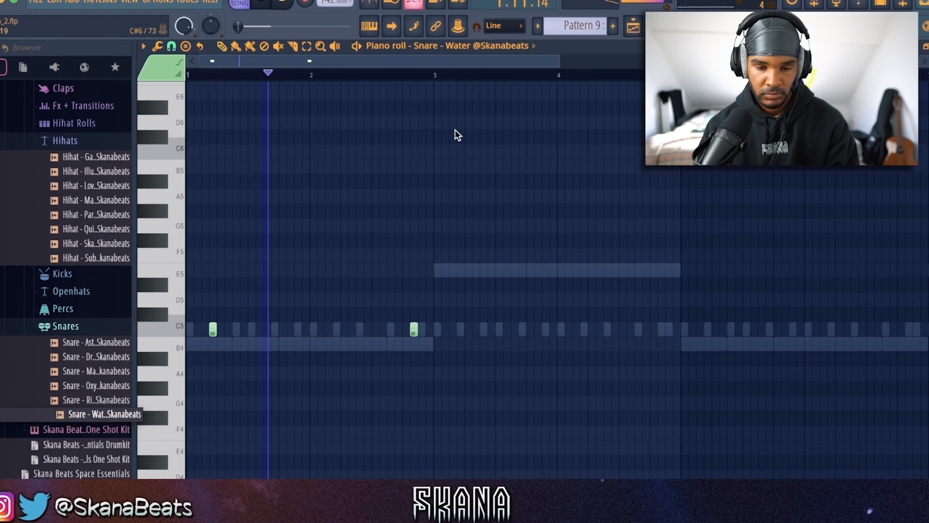
{"action": "key", "text": "ctrl+a"}
{"action": "key", "text": "ctrl+b"}
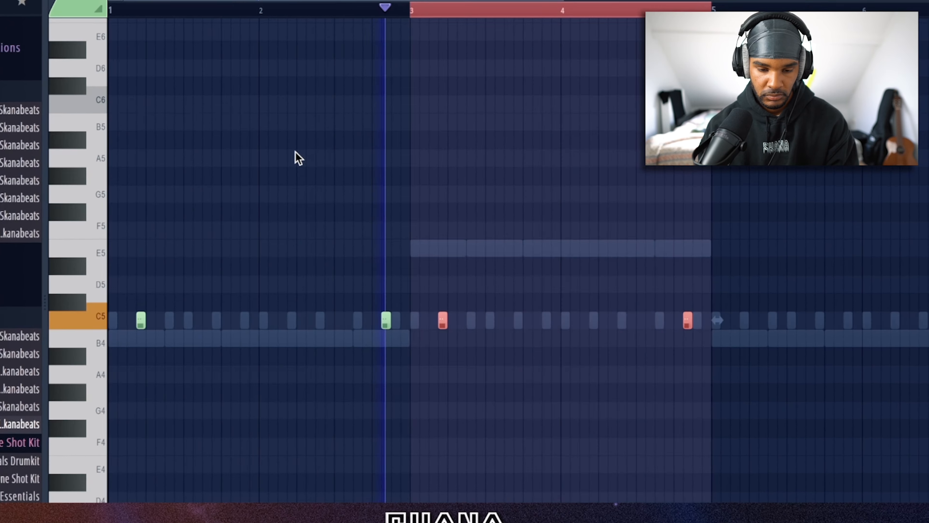
{"action": "key", "text": "ctrl+d"}
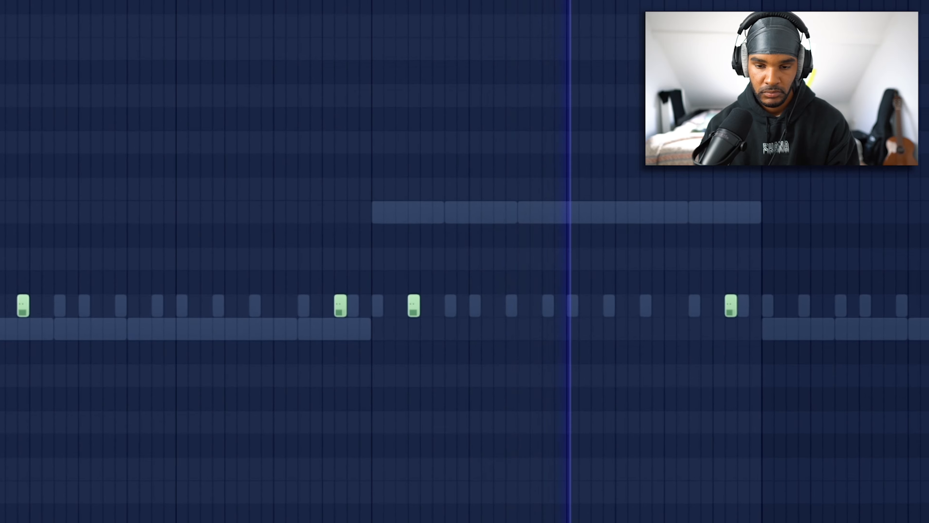
{"action": "left_click", "coordinate": [755, 306]}
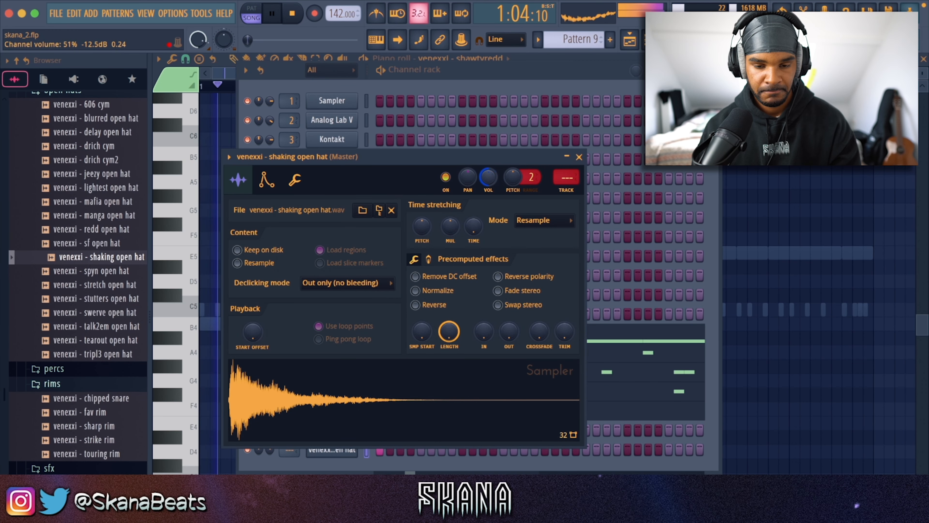
Place a C5 note at the start of bar 5 in the piano roll of the shaking open hat channel.
{"action": "left_click", "coordinate": [566, 157]}
{"action": "right_click", "coordinate": [343, 450]}
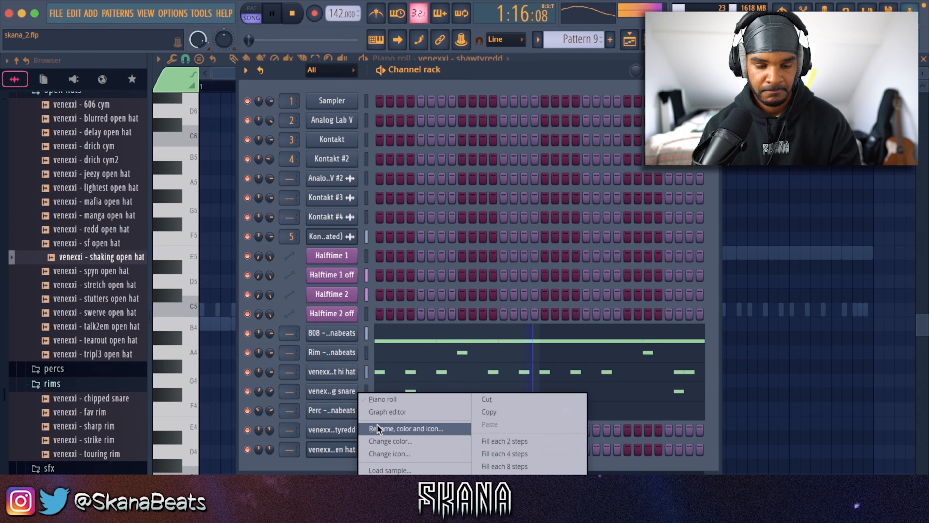
{"action": "left_click", "coordinate": [379, 402]}
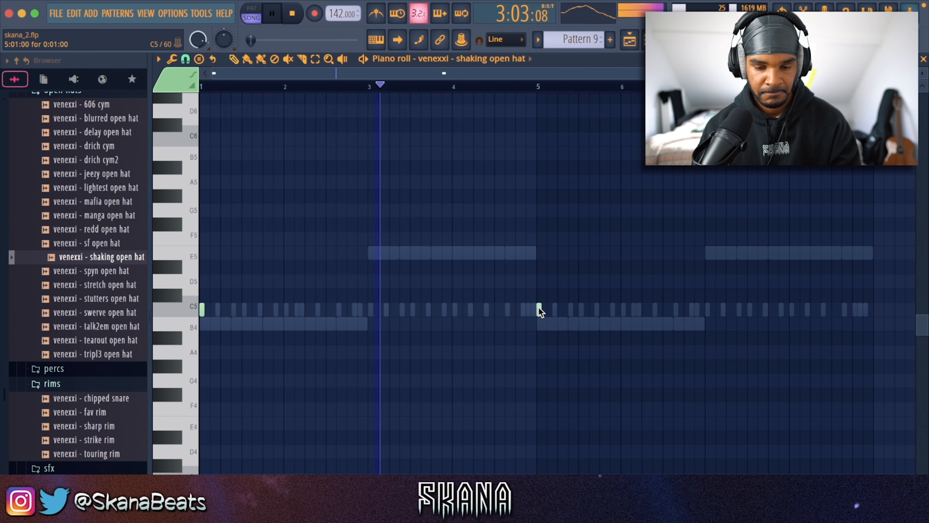
Load the venexxi stutters open hat sample into the channel rack.
{"action": "left_click", "coordinate": [672, 40]}
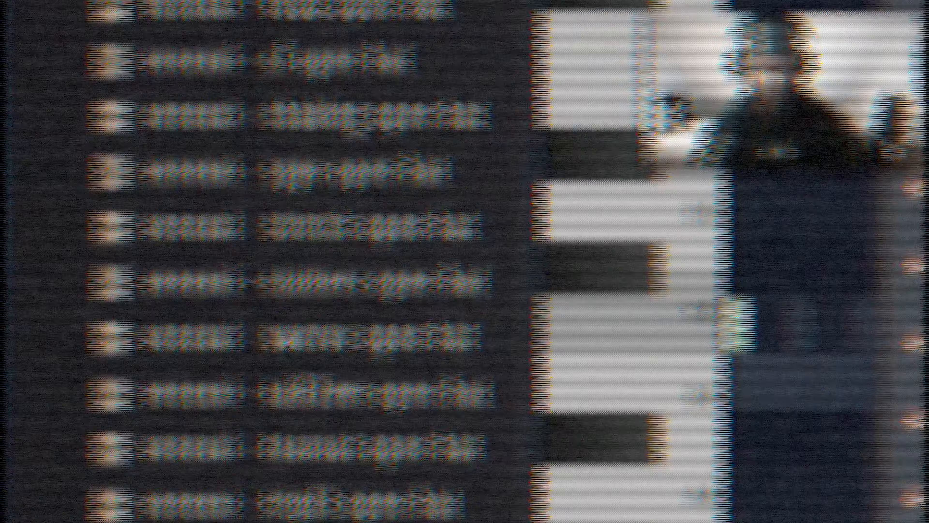
{"action": "left_click", "coordinate": [109, 299]}
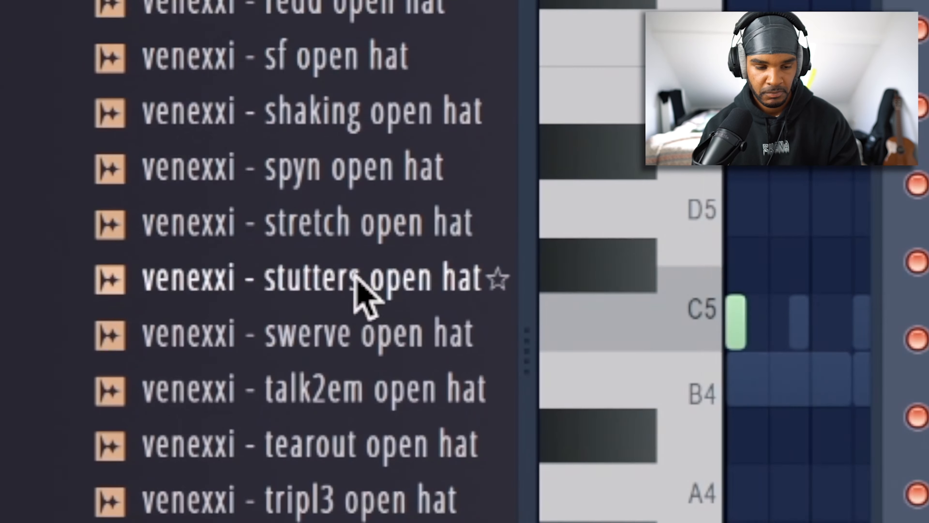
{"action": "left_click_drag", "start_coordinate": [354, 275], "coordinate": [477, 225]}
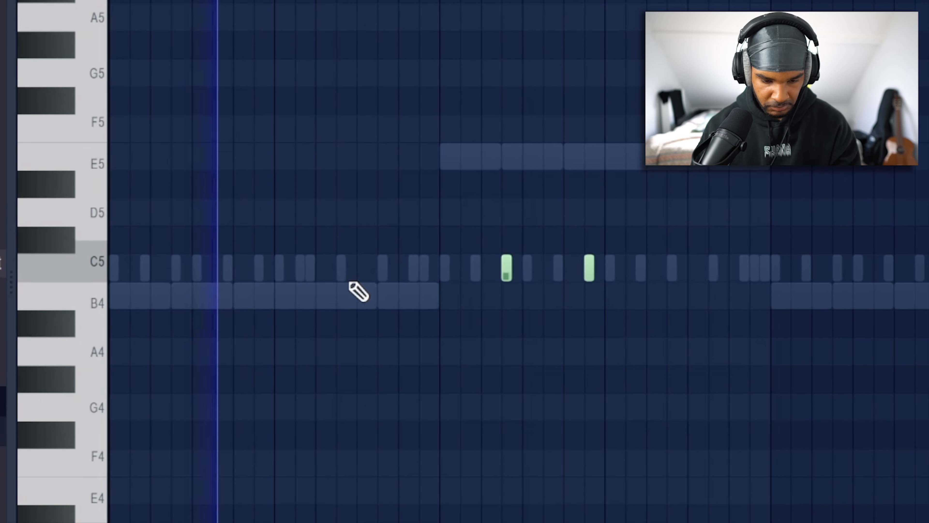
{"action": "left_click", "coordinate": [377, 280]}
{"action": "mouse_move", "coordinate": [468, 273]}
{"action": "left_mouse_down"}
{"action": "mouse_move", "coordinate": [384, 270]}
{"action": "mouse_move", "coordinate": [324, 288]}
{"action": "left_mouse_up"}
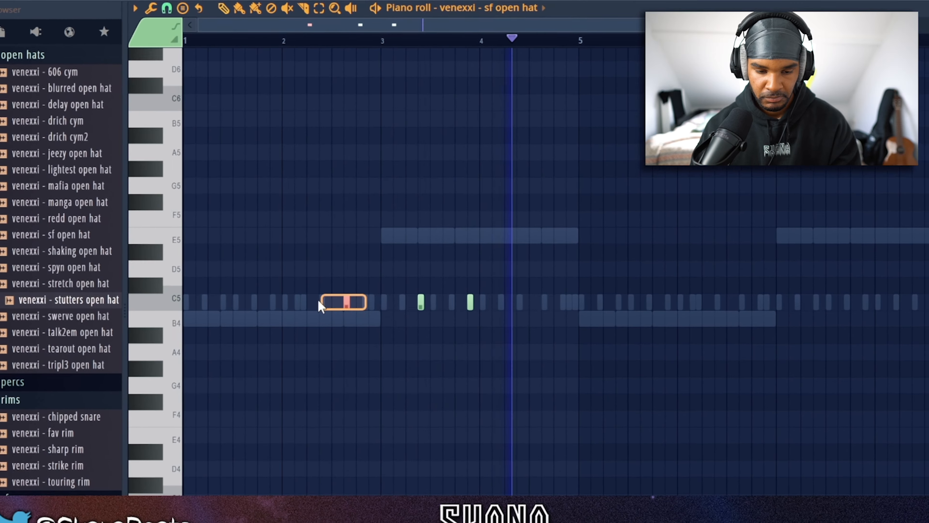
{"action": "key", "text": "Delete"}
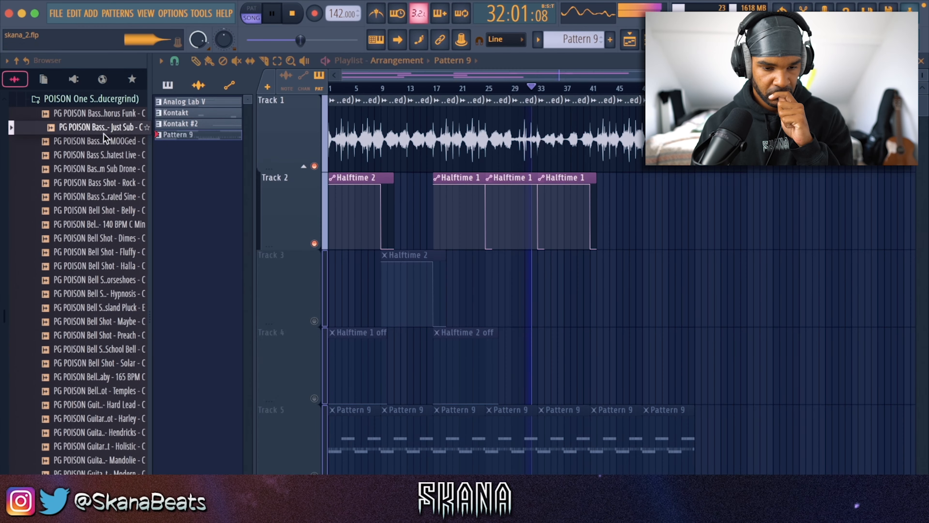
Place two-bar D#5 and C5 notes for the Just Sub bass in Pattern 10 and duplicate the pair into bars 5 to 8.
{"action": "key", "text": "F6"}
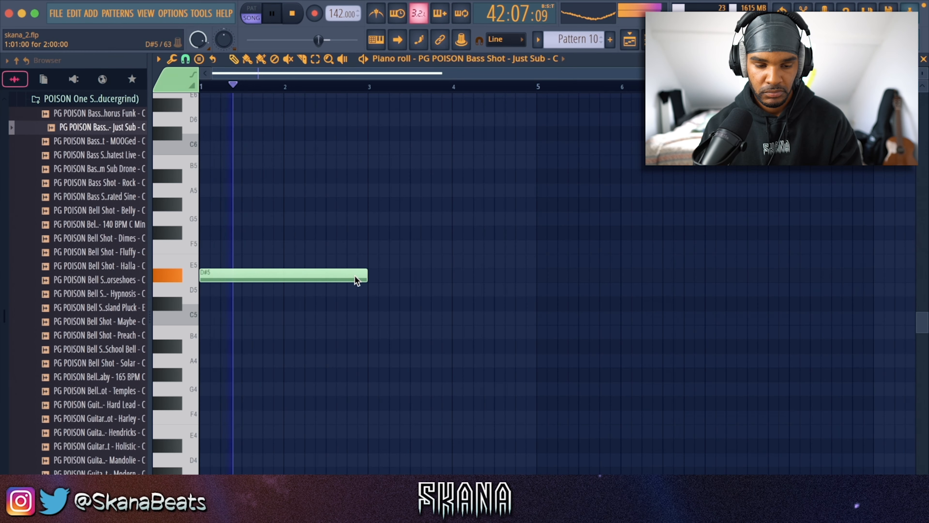
{"action": "left_click", "coordinate": [370, 316]}
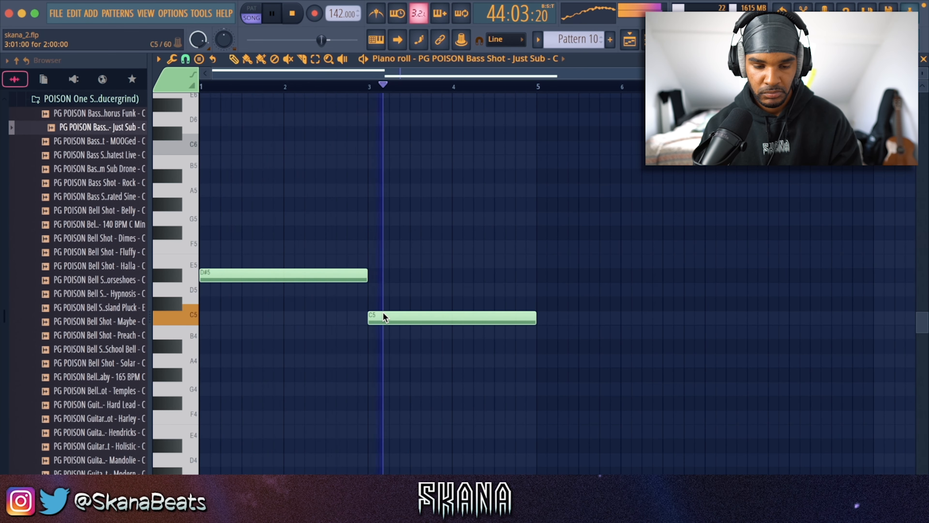
{"action": "key", "text": "ctrl+b"}
{"action": "left_click", "coordinate": [692, 215]}
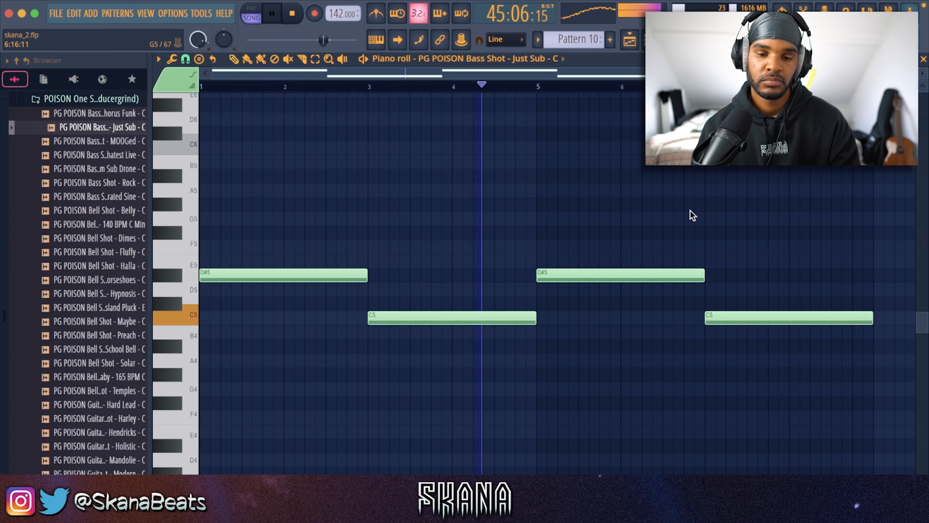
{"action": "left_click", "coordinate": [923, 62]}
Shape a low cut in Parametric EQ 2 by pulling band 1 down to -18 dB and moving band 2 into the sub range.
{"action": "left_click", "coordinate": [763, 271]}
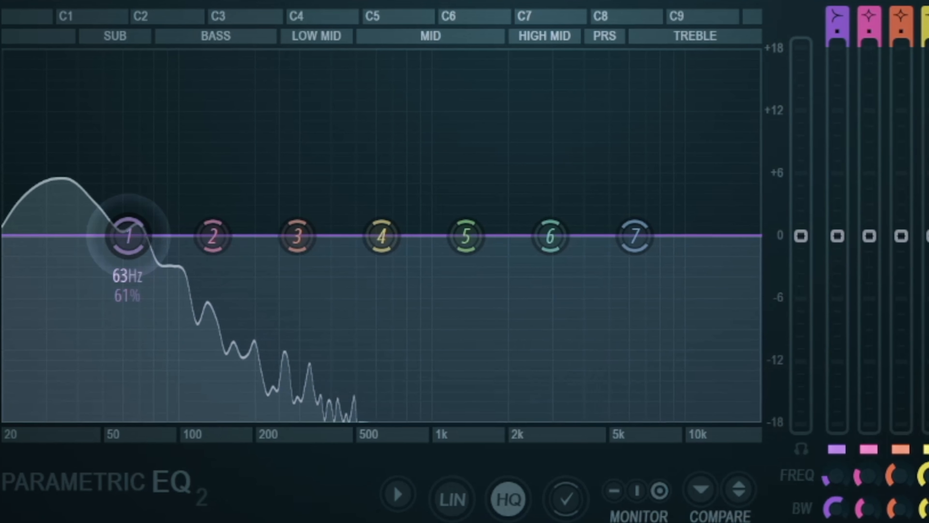
{"action": "left_click_drag", "start_coordinate": [124, 235], "coordinate": [154, 416]}
{"action": "left_click_drag", "start_coordinate": [203, 236], "coordinate": [77, 265]}
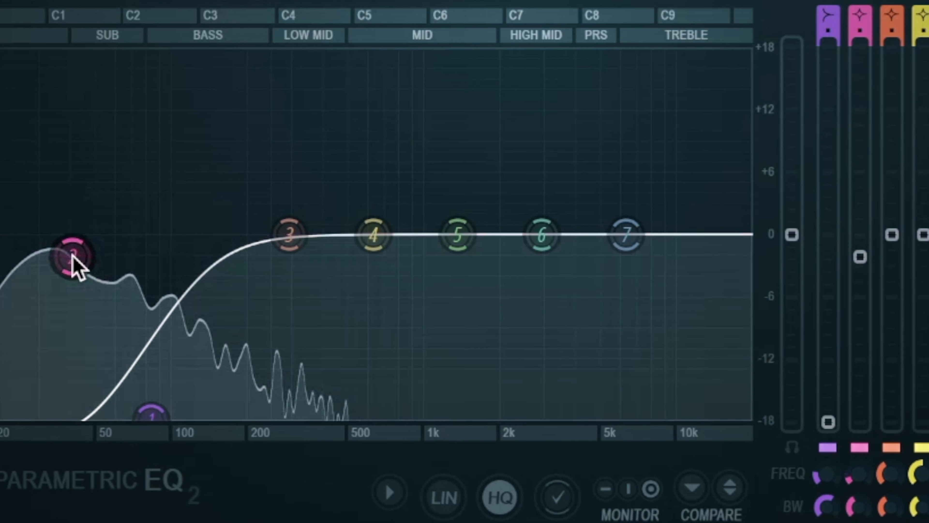
{"action": "left_click_drag", "start_coordinate": [151, 416], "coordinate": [74, 416]}
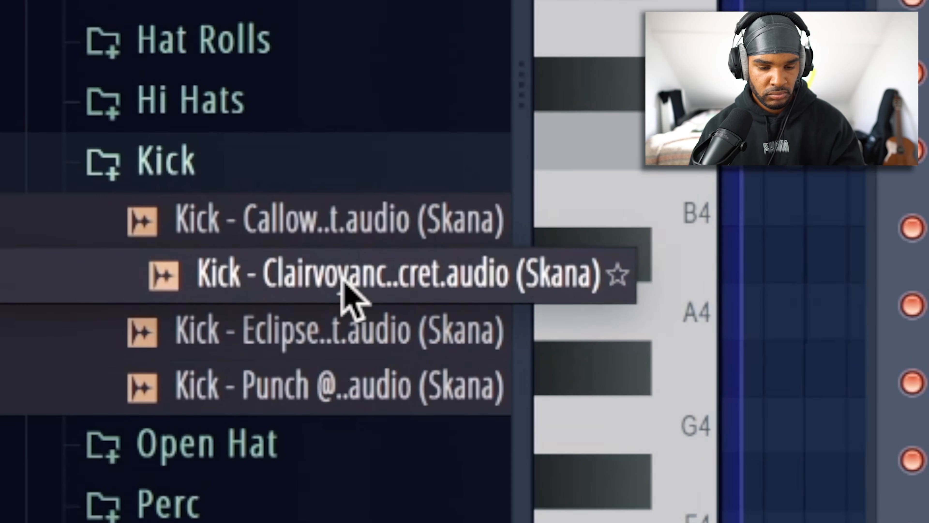
Add the Kick - Clairvoyance sample to the channel rack.
{"action": "left_click_drag", "start_coordinate": [339, 282], "coordinate": [913, 275]}
{"action": "left_click_drag", "start_coordinate": [488, 258], "coordinate": [514, 239]}
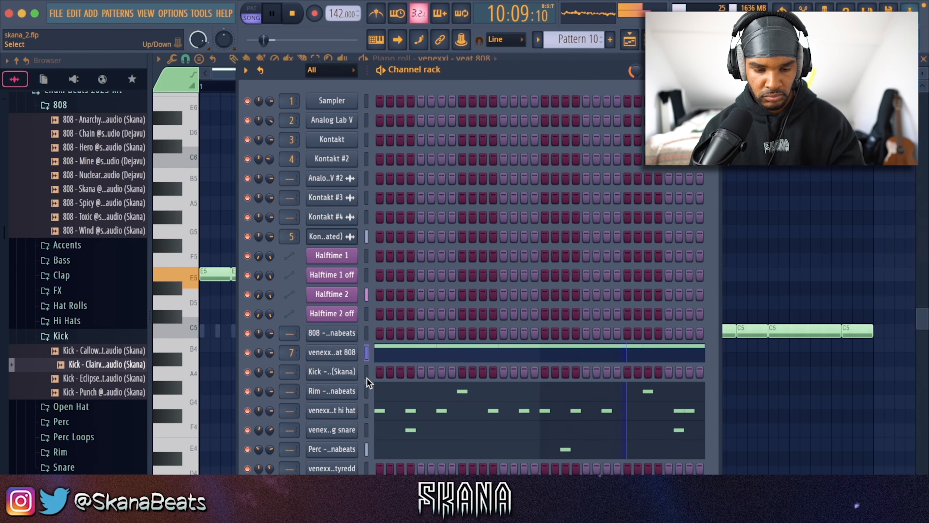
Paste the 808 notes into the Clairvoyance kick channel and limit them all to C5 in its piano roll.
{"action": "left_click", "coordinate": [367, 377]}
{"action": "key", "text": "super+v"}
{"action": "left_click", "coordinate": [393, 372]}
{"action": "key", "text": "alt+k"}
{"action": "key", "text": "Return"}
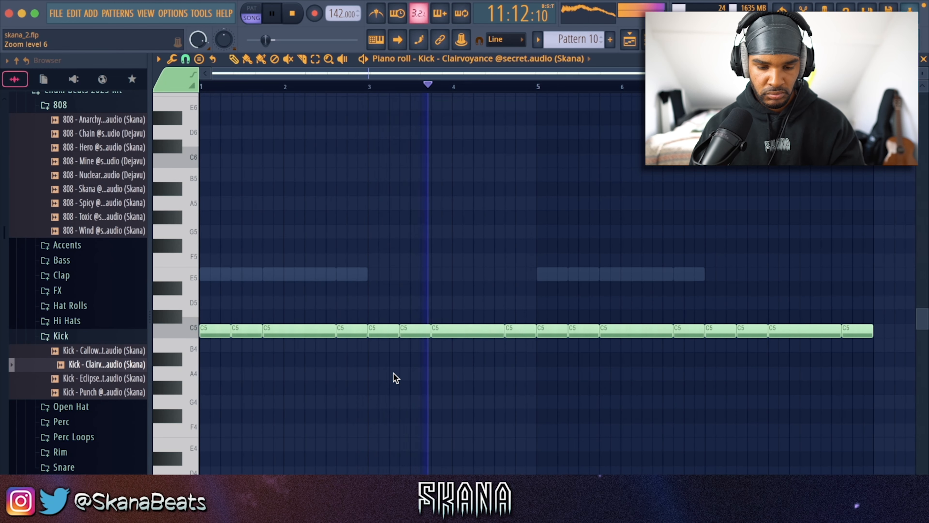
{"action": "key", "text": "alt+l"}
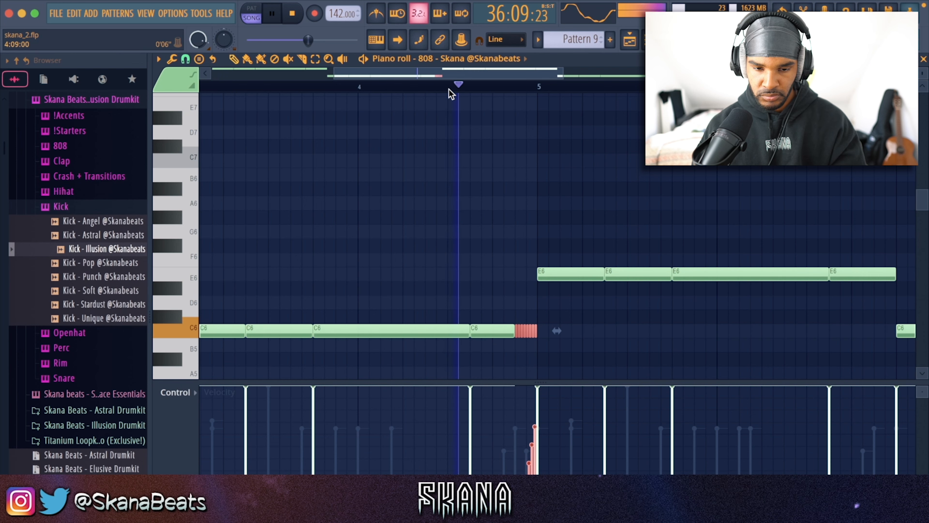
{"action": "left_click", "coordinate": [500, 256], "text": "super"}
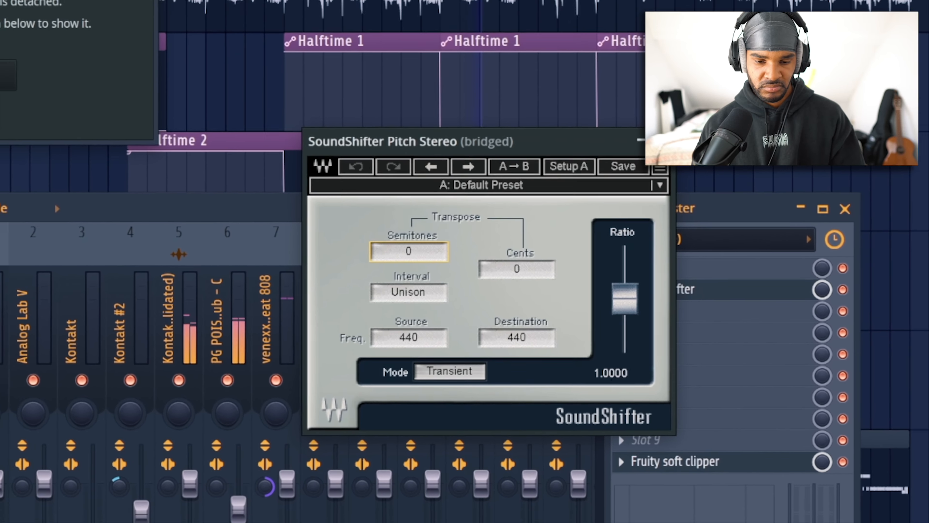
Lower the semitone transposition in the Master's SoundShifter and raise the high air amount in Fresh Air.
{"action": "left_click_drag", "start_coordinate": [417, 237], "coordinate": [417, 242]}
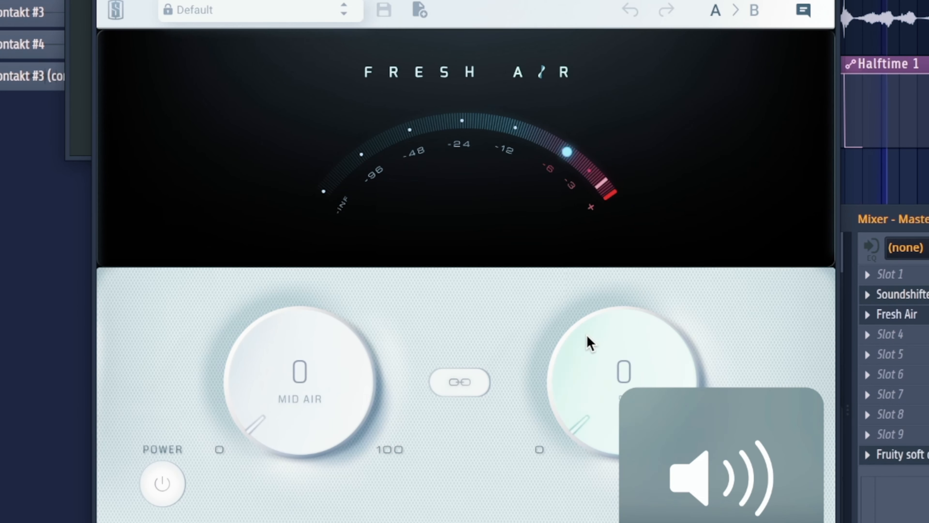
{"action": "left_click_drag", "start_coordinate": [590, 343], "coordinate": [585, 262]}
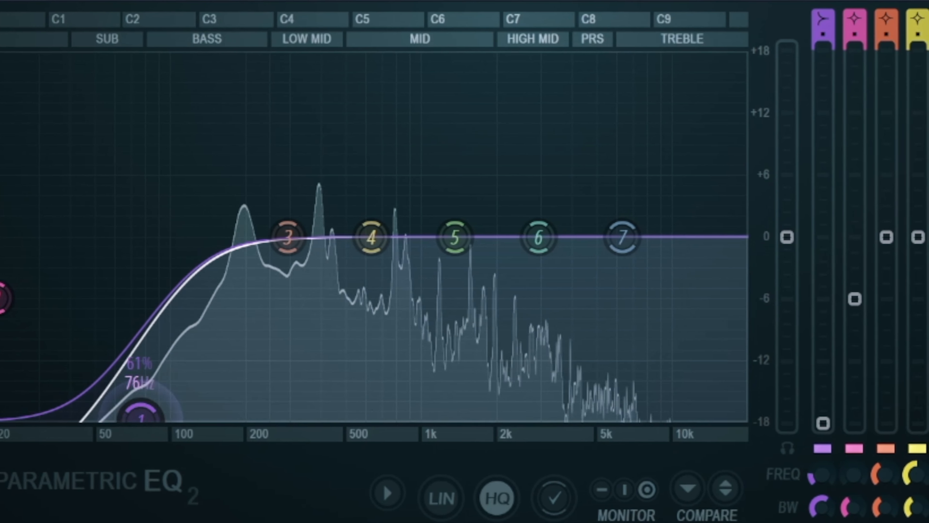
Move band 3 of Parametric EQ 2 into the low end and adjust the mix and decay in ValhallaVintageVerb.
{"action": "left_click_drag", "start_coordinate": [291, 238], "coordinate": [89, 234]}
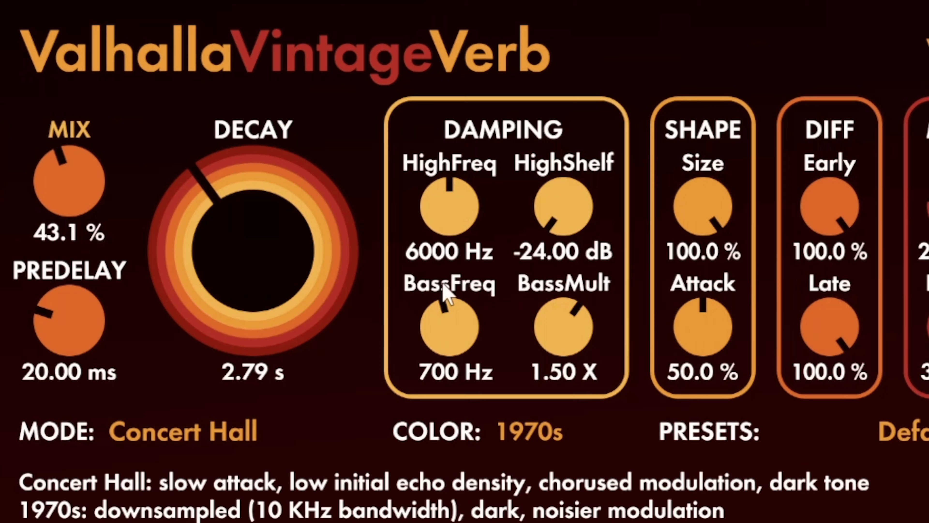
{"action": "left_click_drag", "start_coordinate": [43, 207], "coordinate": [44, 182]}
{"action": "left_click_drag", "start_coordinate": [225, 210], "coordinate": [227, 225]}
{"action": "left_click_drag", "start_coordinate": [55, 170], "coordinate": [114, 143]}
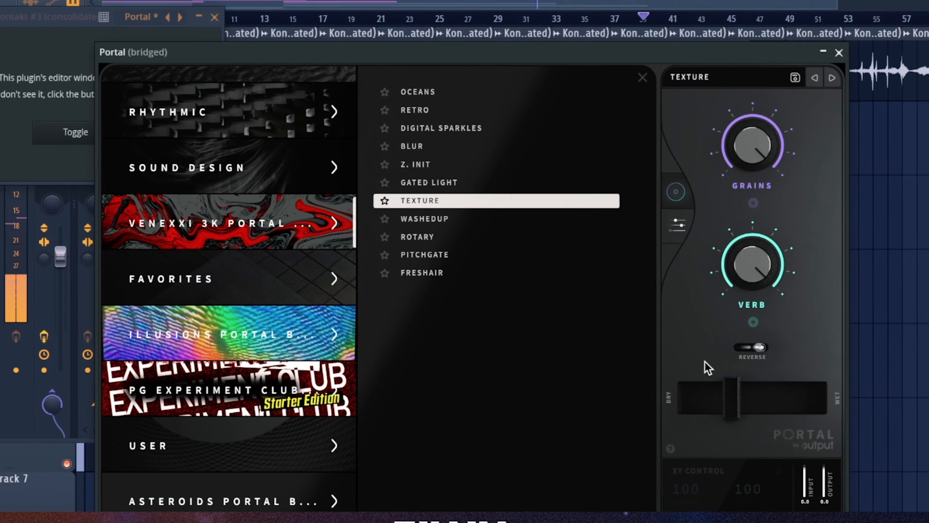
Shift the dry/wet balance of Portal's Texture preset further towards dry.
{"action": "left_click_drag", "start_coordinate": [729, 397], "coordinate": [715, 394]}
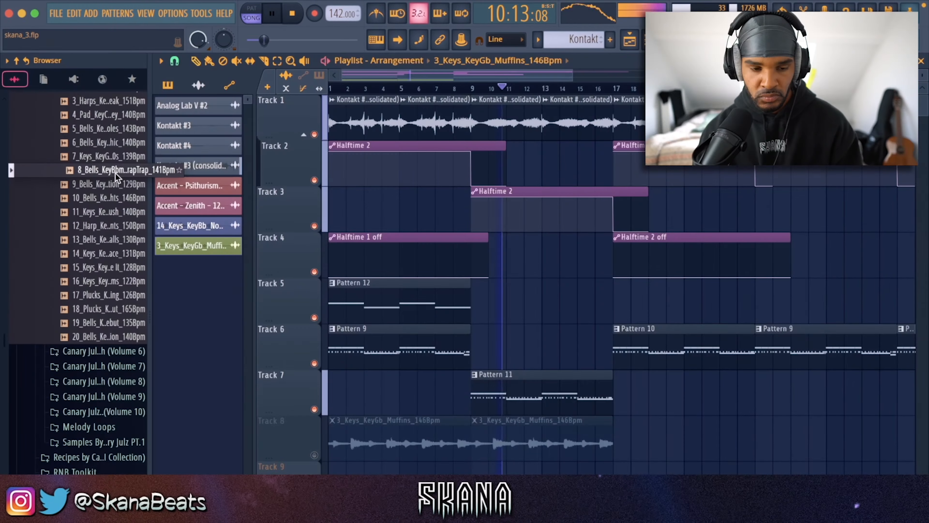
Add the 8_Bells_KeyBbm_TrapTrapTrap_141Bpm loop as an audio clip, raising its pitch and changing its time-stretching mode.
{"action": "scroll", "coordinate": [115, 172], "scroll_direction": "down", "scroll_amount": 3}
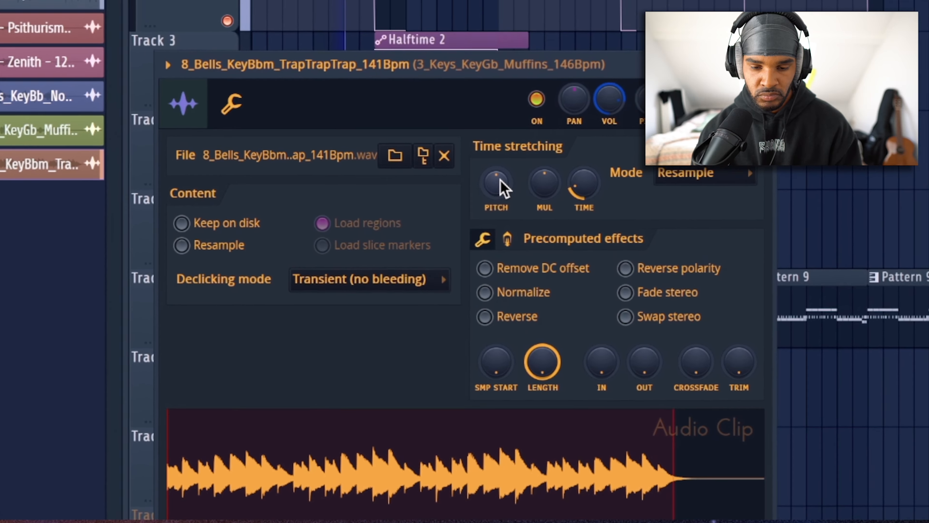
{"action": "left_click_drag", "start_coordinate": [500, 182], "coordinate": [501, 157]}
{"action": "left_click", "coordinate": [668, 225]}
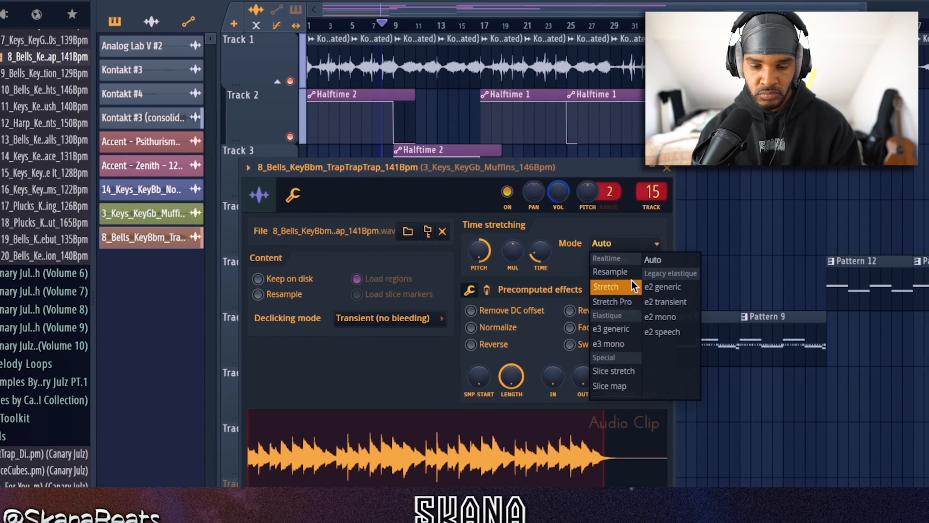
{"action": "left_click", "coordinate": [623, 273]}
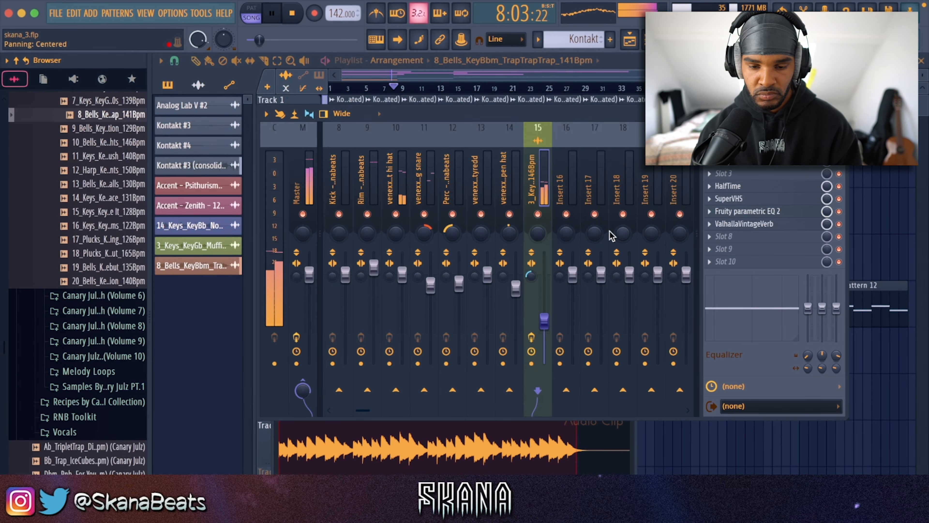
Pan mixer insert 15, which carries the bells loop, slightly to the left and lower its volume.
{"action": "left_click_drag", "start_coordinate": [537, 233], "coordinate": [537, 238]}
{"action": "left_click_drag", "start_coordinate": [544, 321], "coordinate": [544, 329]}
{"action": "left_click", "coordinate": [677, 444]}
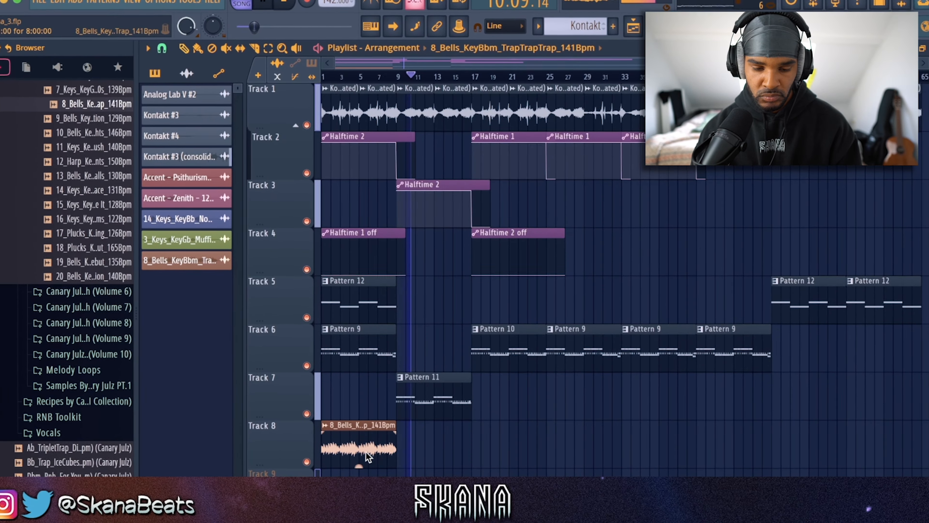
Place a second bells clip at bar 9 on Track 8, slice it at bar 11 and delete the first piece.
{"action": "left_click", "coordinate": [399, 445]}
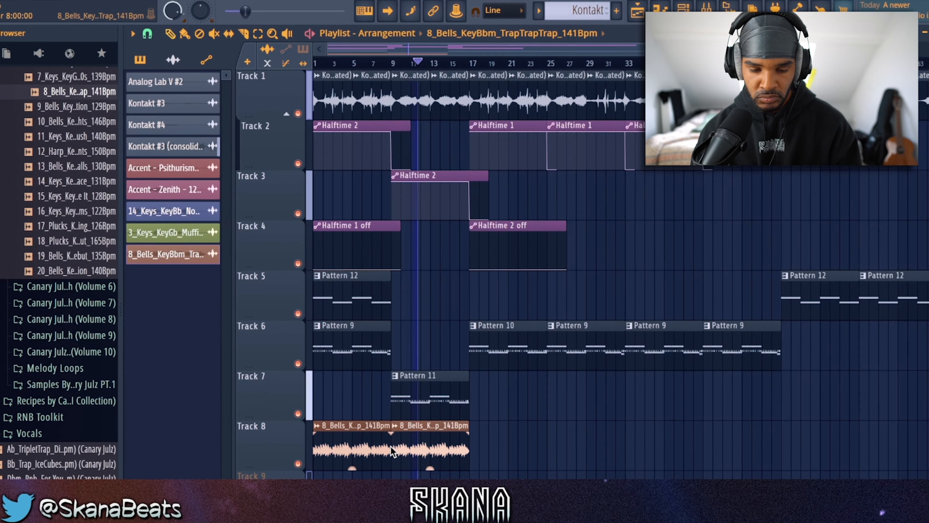
{"action": "scroll", "coordinate": [388, 446], "scroll_direction": "up", "scroll_amount": 2}
{"action": "key", "text": "c"}
{"action": "left_click_drag", "start_coordinate": [413, 433], "coordinate": [411, 461]}
{"action": "key", "text": "p"}
{"action": "right_click", "coordinate": [400, 451]}
Slice and trim the rest of the second bells clip so that only bars 12 and 16 are kept.
{"action": "scroll", "coordinate": [417, 452], "scroll_direction": "up", "scroll_amount": 2}
{"action": "key", "text": "c"}
{"action": "mouse_move", "coordinate": [458, 429]}
{"action": "left_mouse_down"}
{"action": "mouse_move", "coordinate": [456, 465]}
{"action": "mouse_move", "coordinate": [474, 454]}
{"action": "mouse_move", "coordinate": [554, 457]}
{"action": "left_mouse_up"}
{"action": "key", "text": "p"}
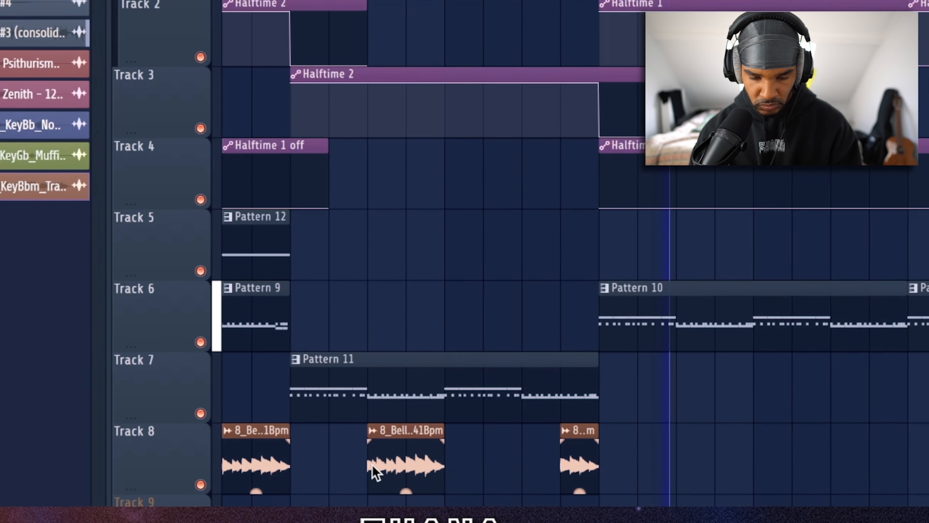
{"action": "left_click_drag", "start_coordinate": [369, 468], "coordinate": [399, 470]}
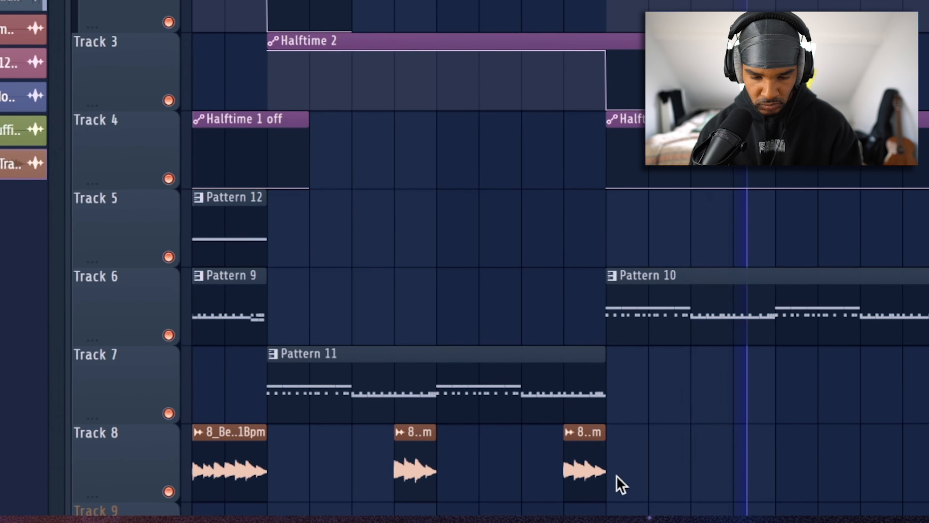
Copy the two short bell chops to bars 28 and 32 on Track 8 and place a full bells clip at bar 17 on Track 9.
{"action": "left_click_drag", "start_coordinate": [600, 475], "coordinate": [768, 465]}
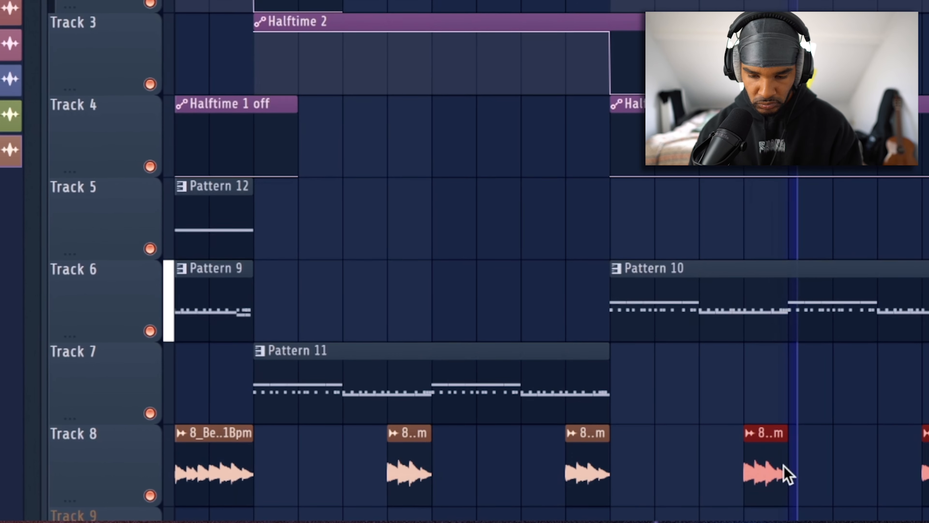
{"action": "scroll", "coordinate": [772, 479], "scroll_direction": "down", "scroll_amount": 5}
{"action": "key", "text": "Delete"}
{"action": "left_click", "coordinate": [434, 518]}
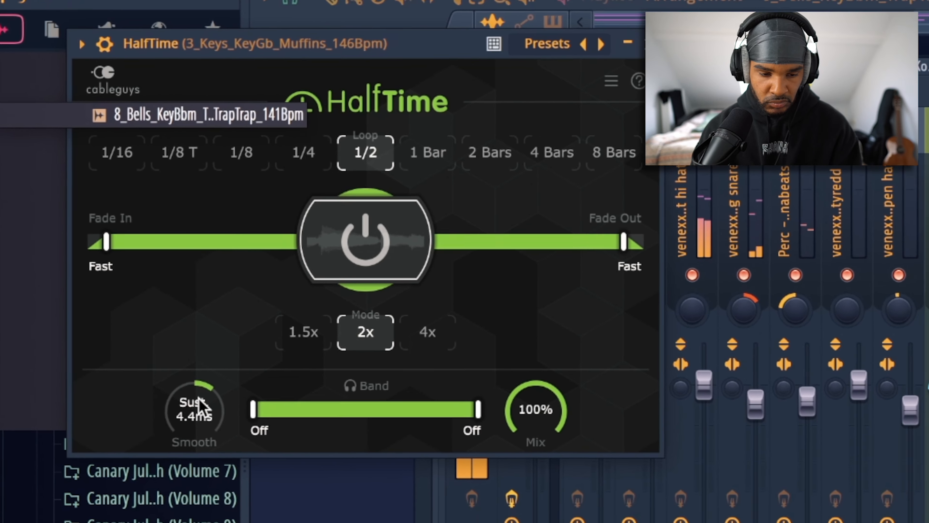
Set the Smooth control of HalfTime on insert 15 to FX 500 ms and return to the playlist.
{"action": "left_click_drag", "start_coordinate": [176, 377], "coordinate": [174, 366]}
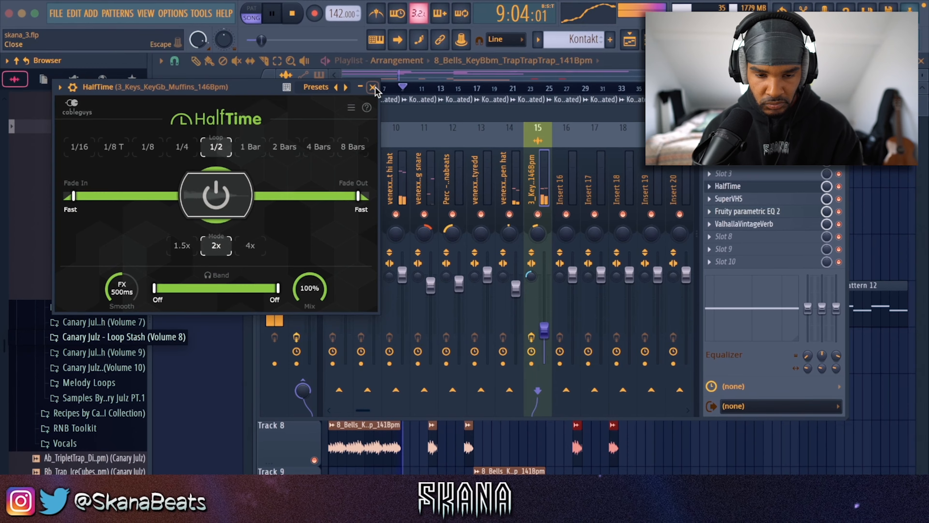
{"action": "left_click", "coordinate": [373, 87]}
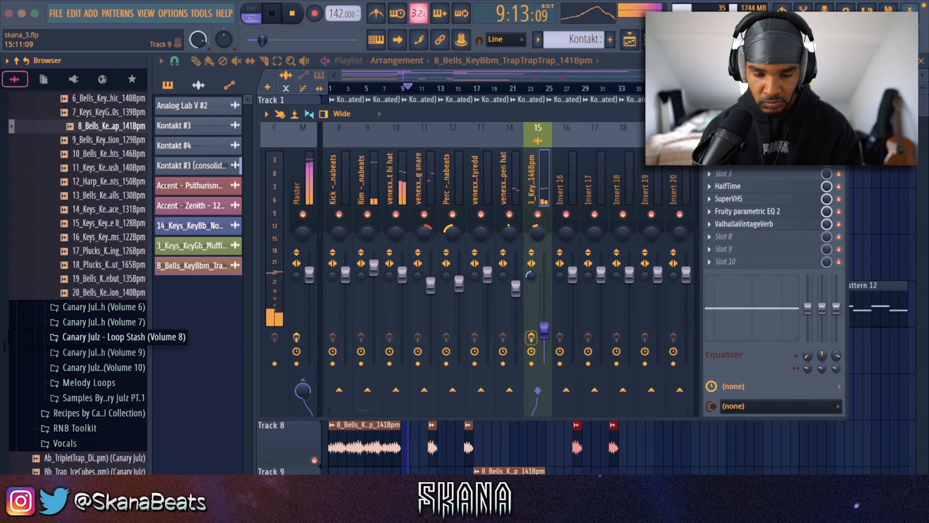
{"action": "key", "text": "F9"}
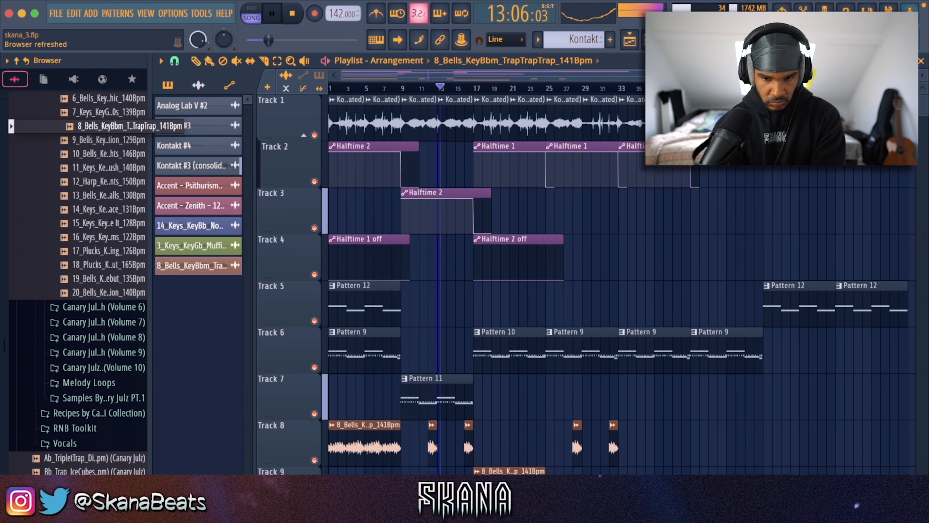
Show the mixer and open the HalfTime effect on insert 15.
{"action": "key", "text": "F9"}
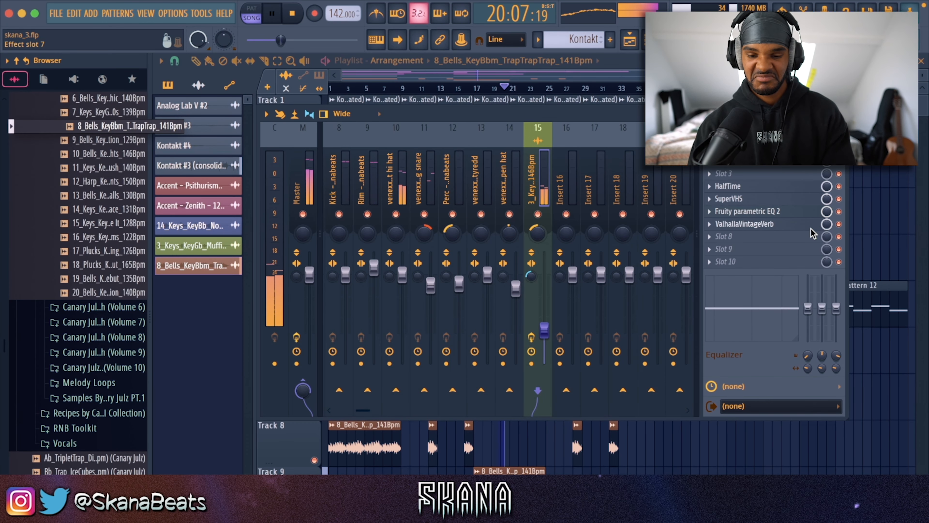
{"action": "left_click", "coordinate": [806, 190]}
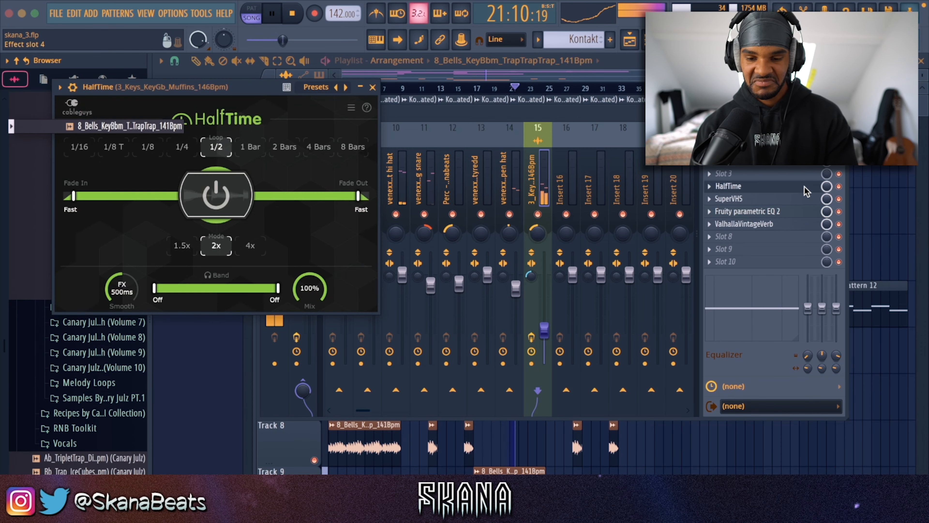